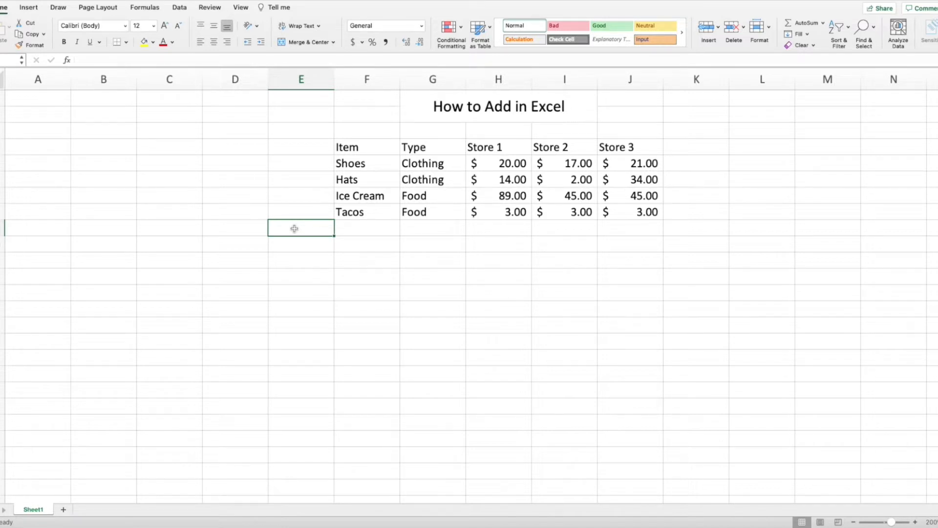
Select the Store 1 prices, the Shoes prices across all stores, and the whole price block H5:J8 in turn to check their sums
left_click(414, 260)
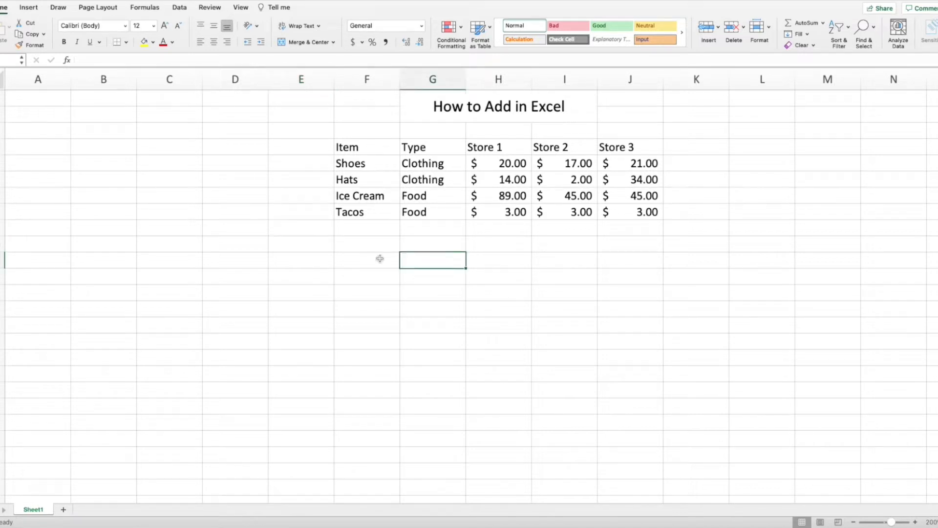
left_click(499, 167)
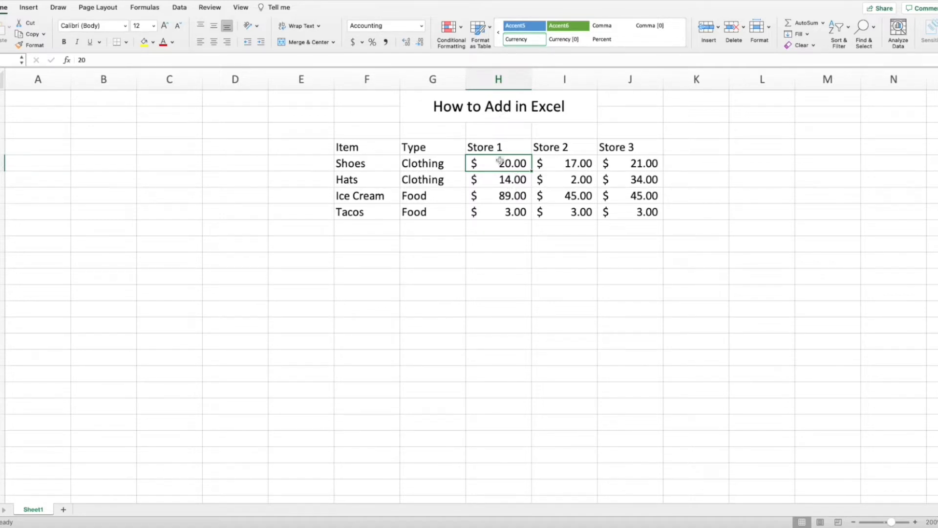
left_click_drag(500, 162, 502, 206)
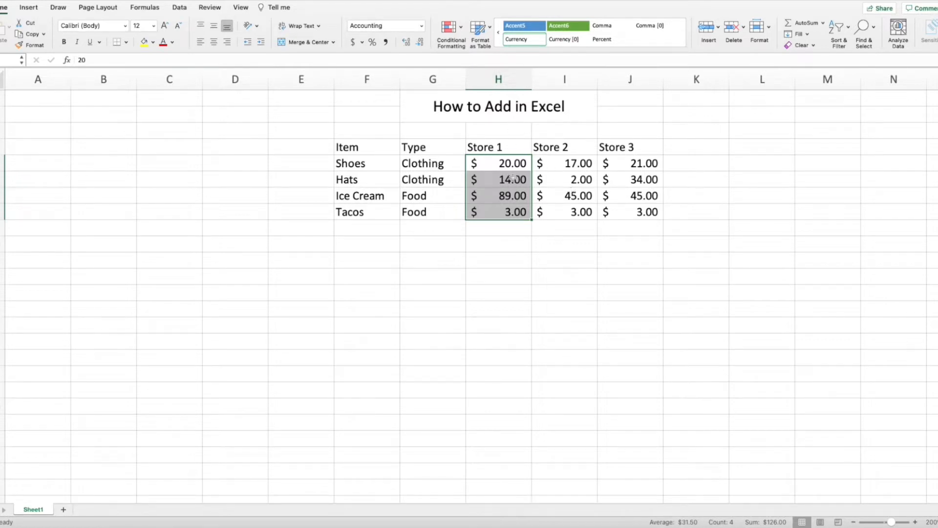
left_click_drag(513, 167, 635, 166)
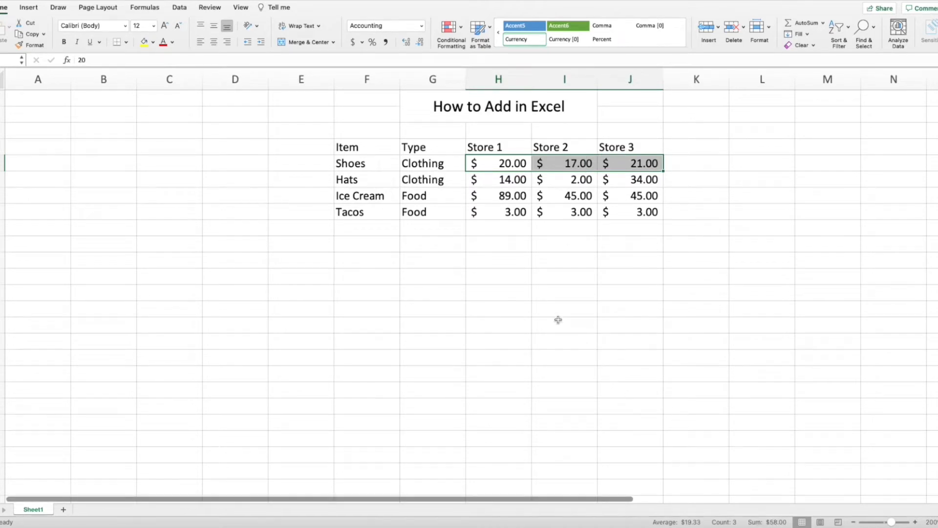
left_click(508, 163)
left_click_drag(508, 163, 630, 219)
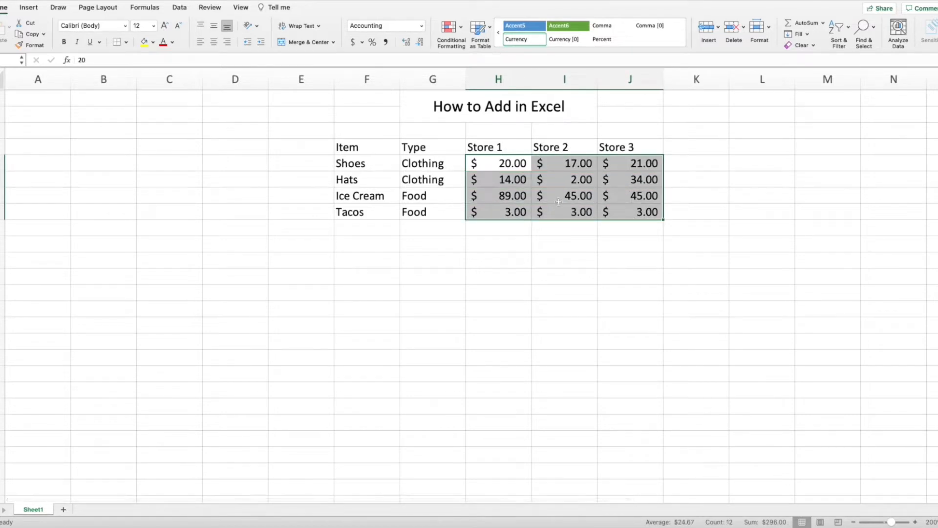
Select the non-adjacent price cells H5, H7, J6 and I8 together to check their sum
left_click(512, 165)
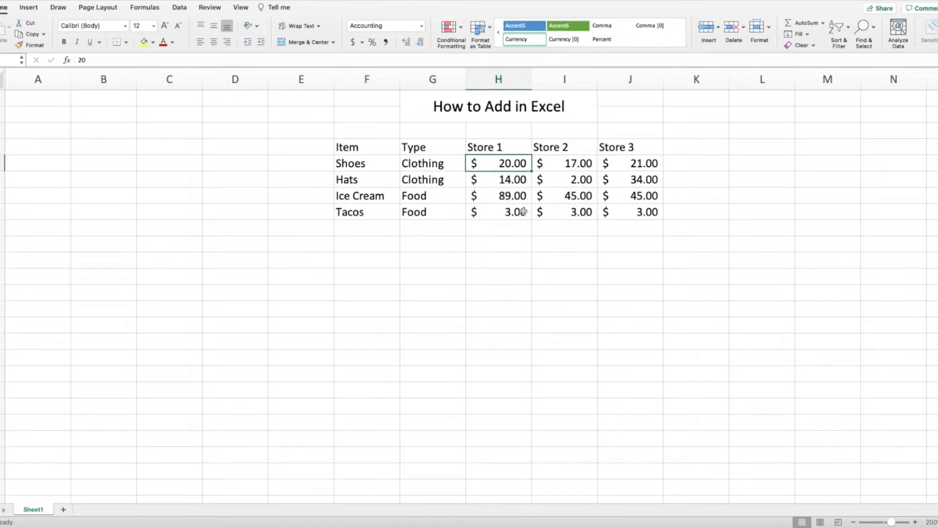
left_click(507, 197, "super")
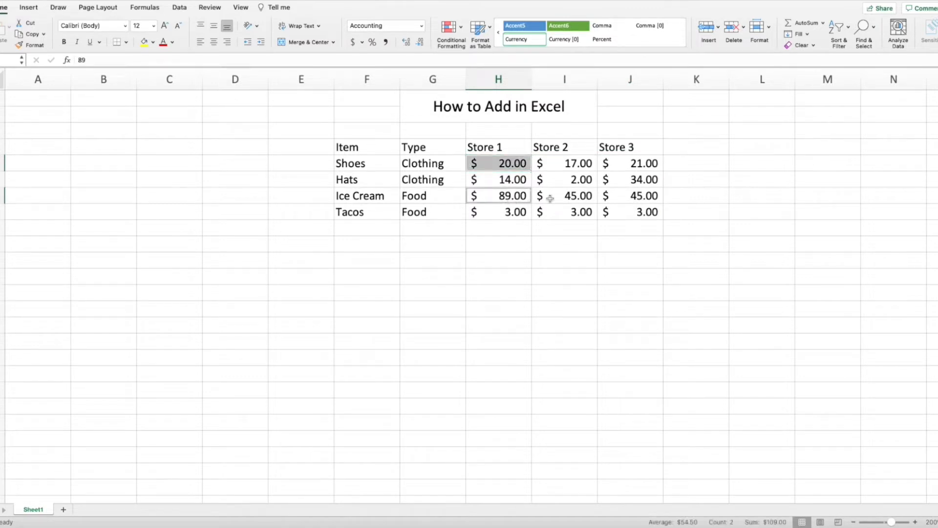
left_click(637, 180, "super")
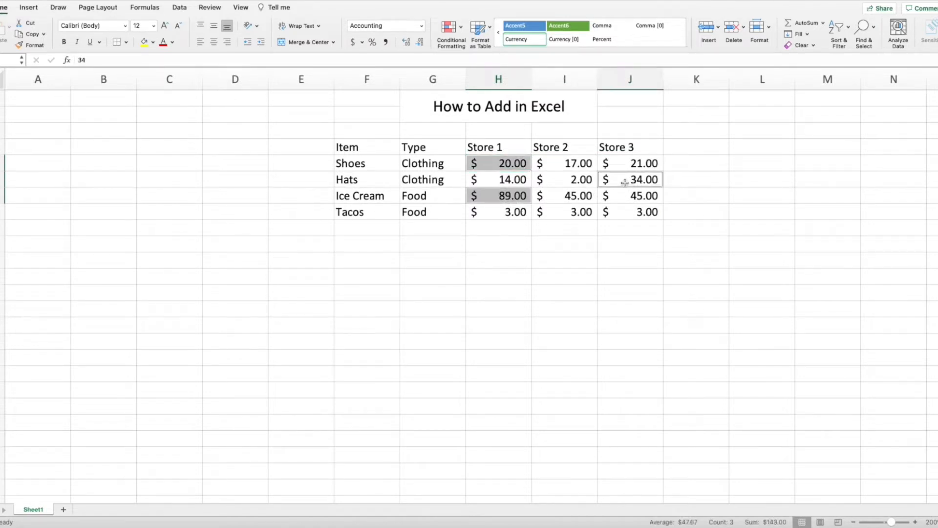
left_click(588, 210, "super")
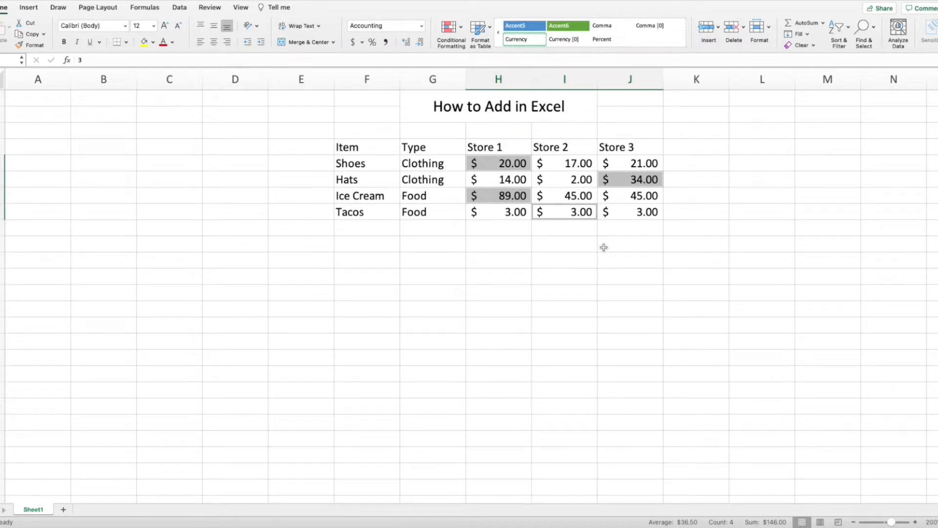
Enter the label Total in cell G10, two rows below the price table
left_click(420, 244)
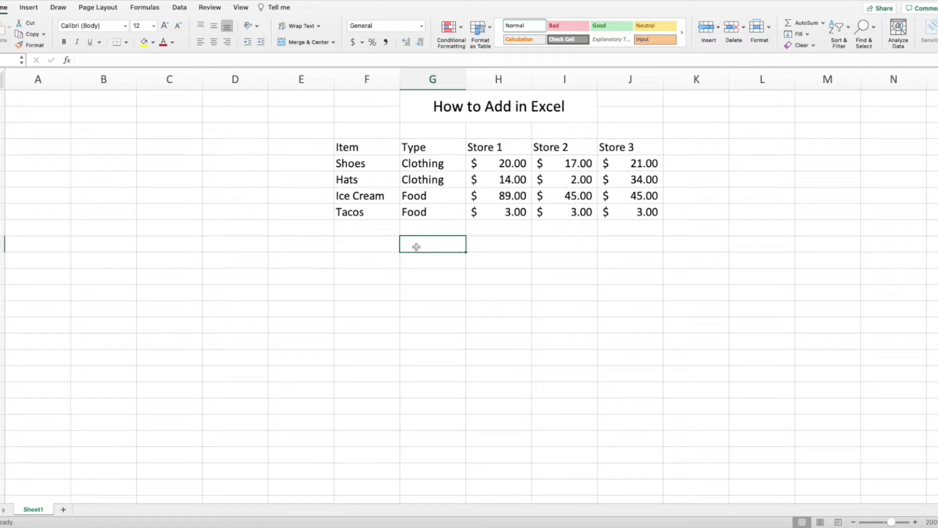
type("Total")
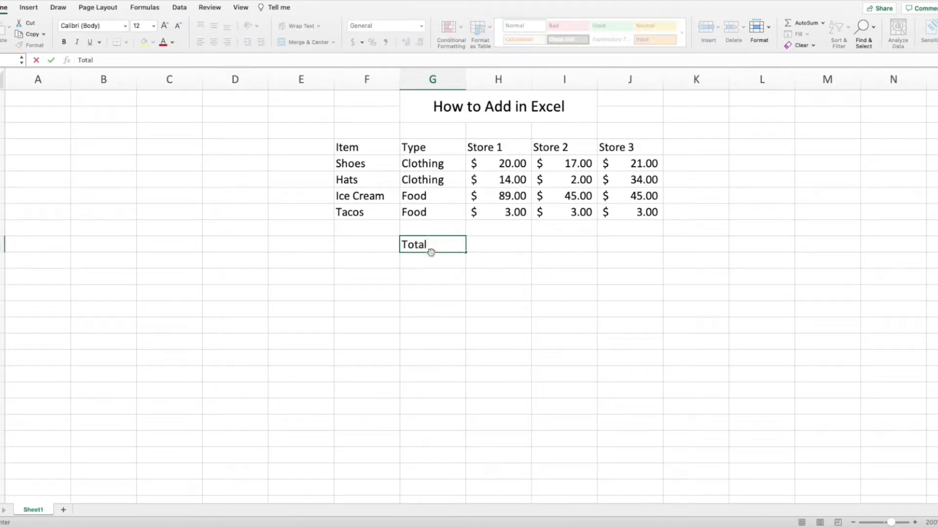
left_click(491, 249)
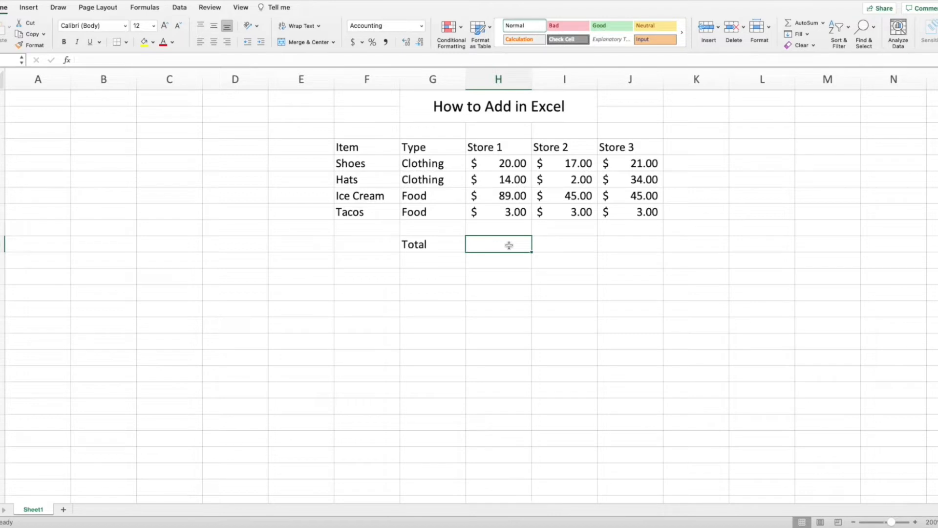
Add four individual price cells in H10 with the formula =H5+I6+H7+I8
type("=")
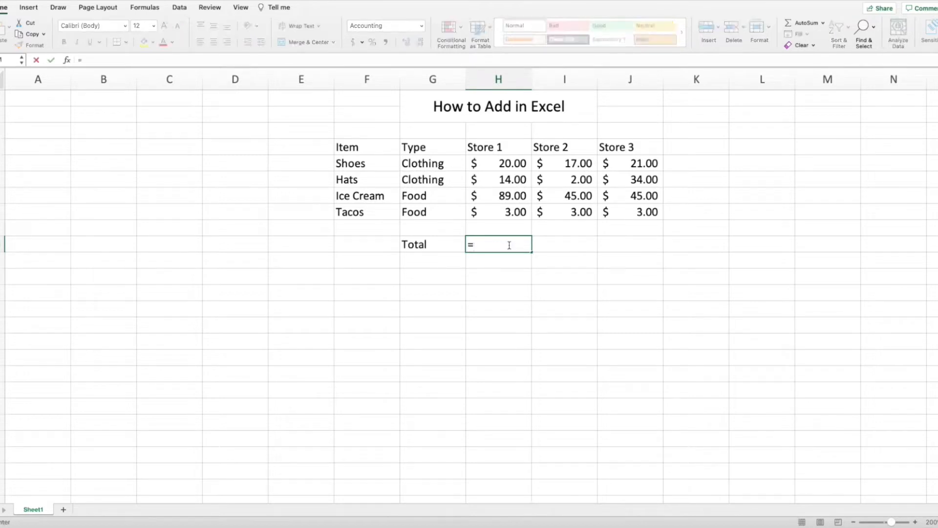
left_click(504, 165)
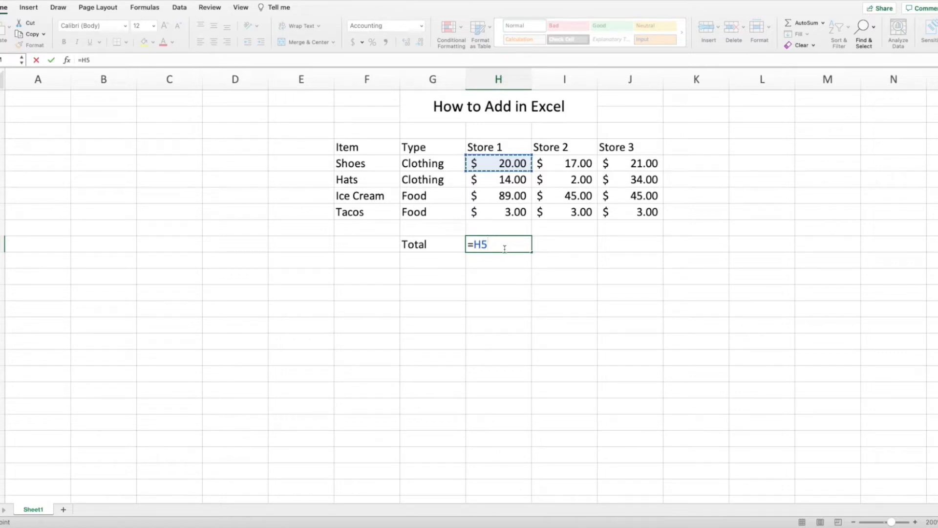
type("+")
left_click(567, 184)
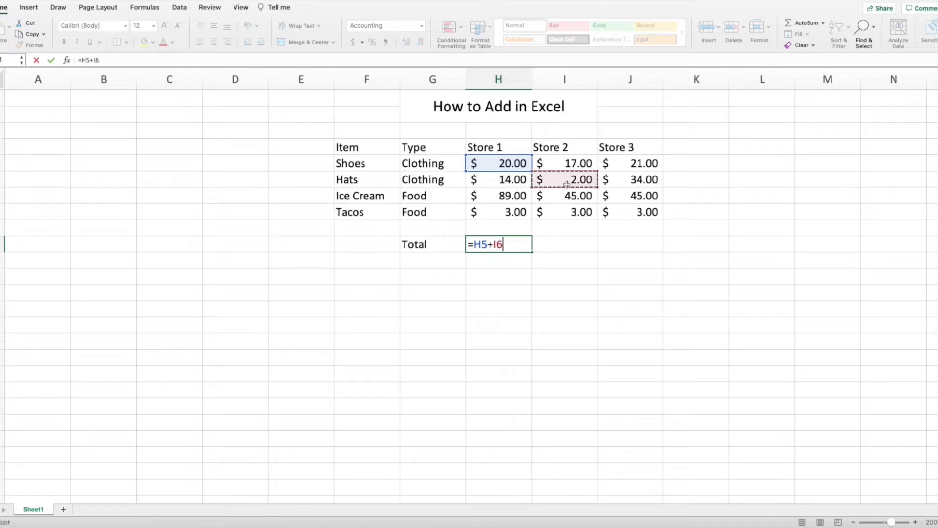
type("+")
left_click(516, 196)
type("+")
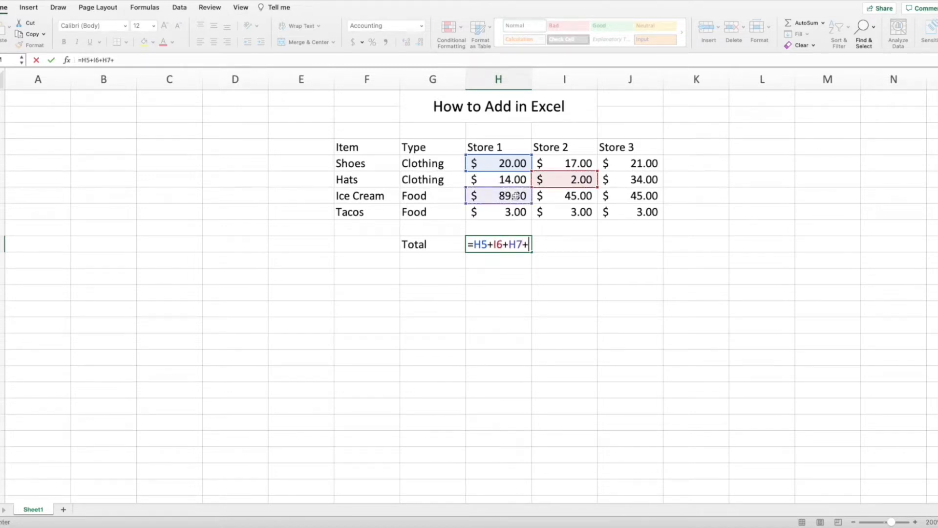
left_click(578, 211)
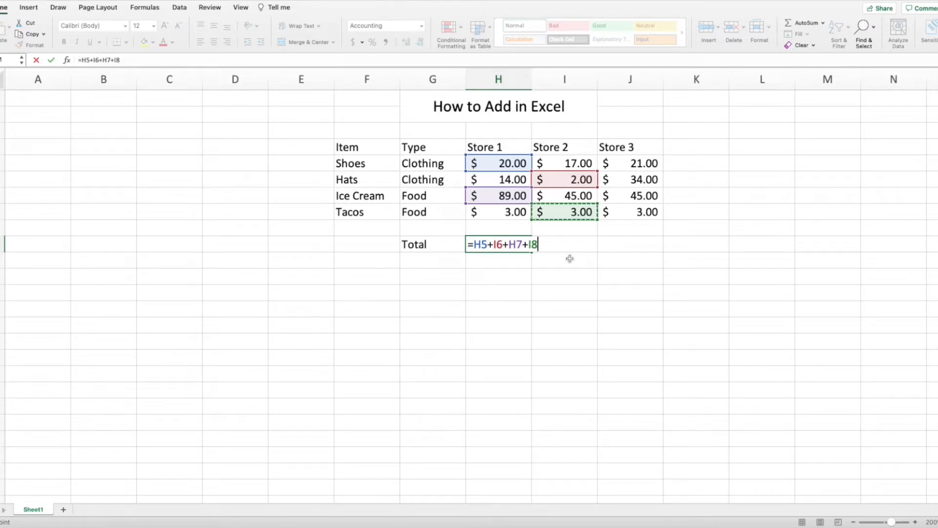
key("Return")
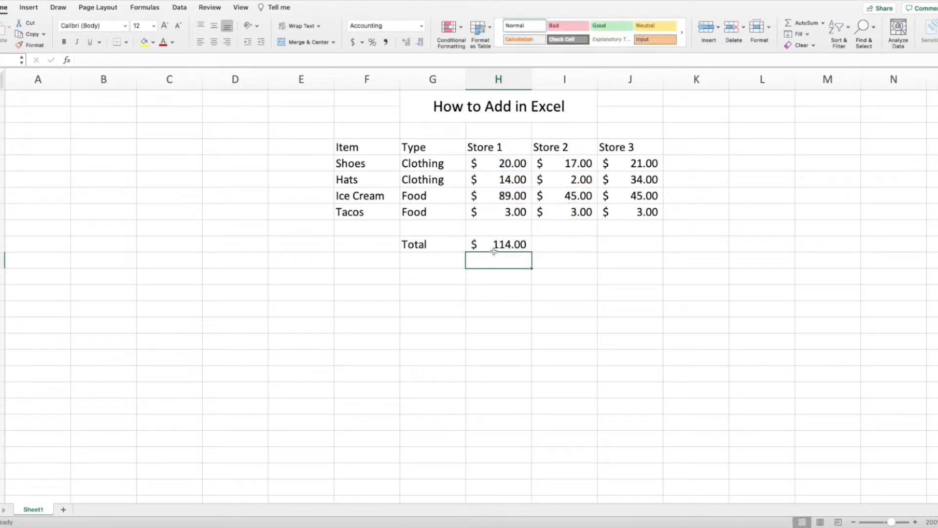
Clear H10 and total the Store 1 prices there with =SUM(H5,H6,H7,H8), listing each cell as a separate argument
left_click(495, 241)
key("Delete")
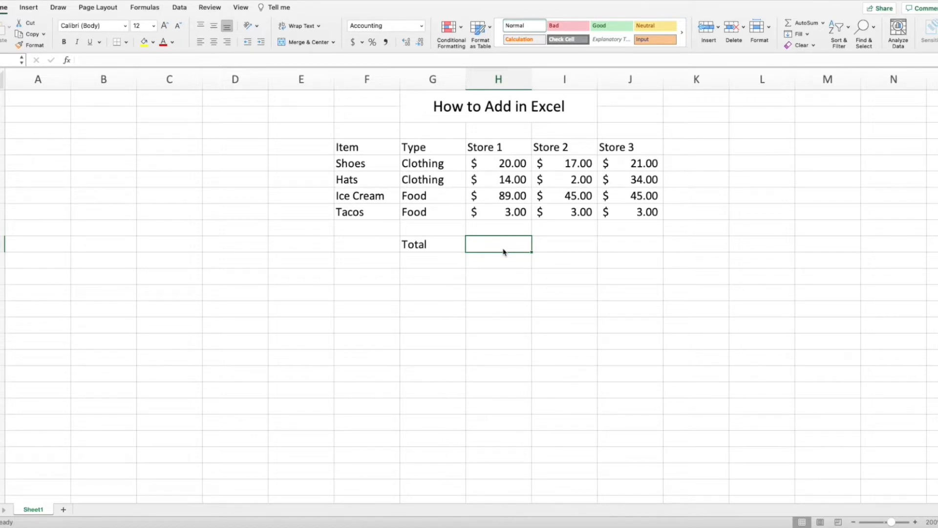
type("=")
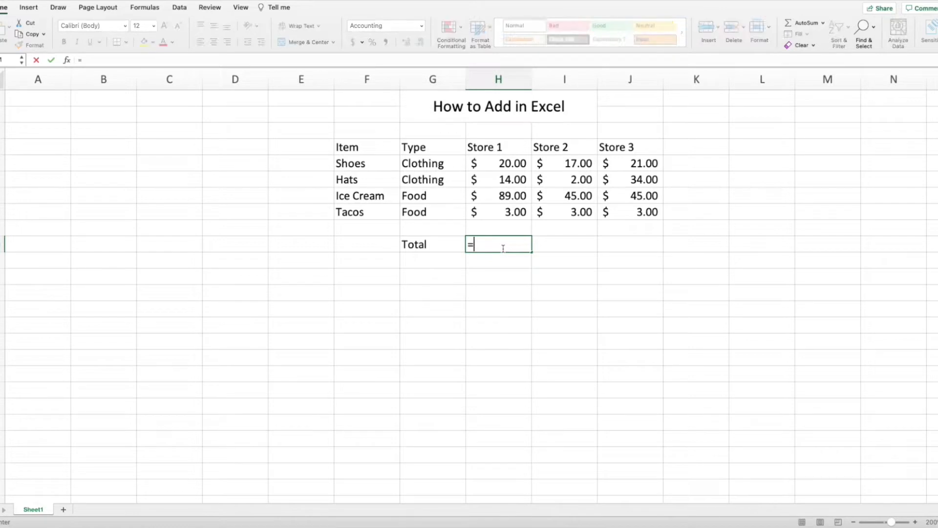
type("sum(")
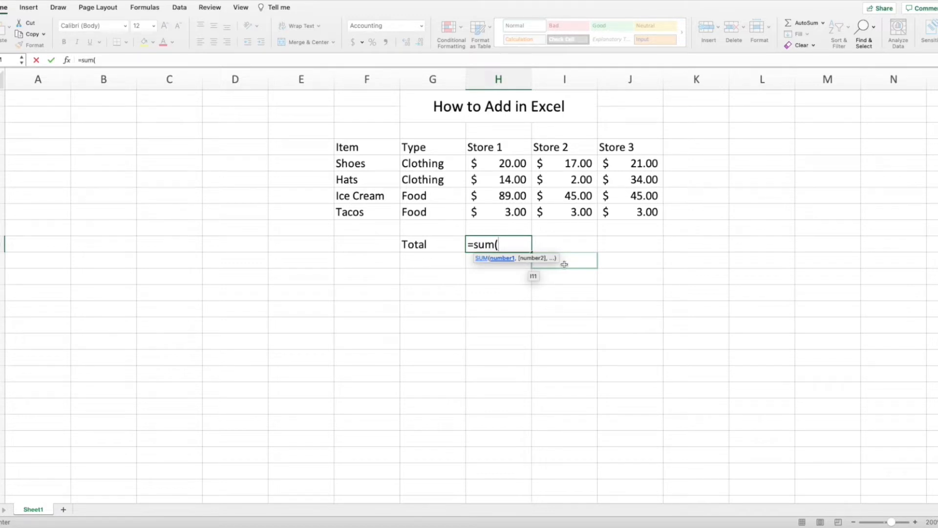
left_click(500, 165)
type(",")
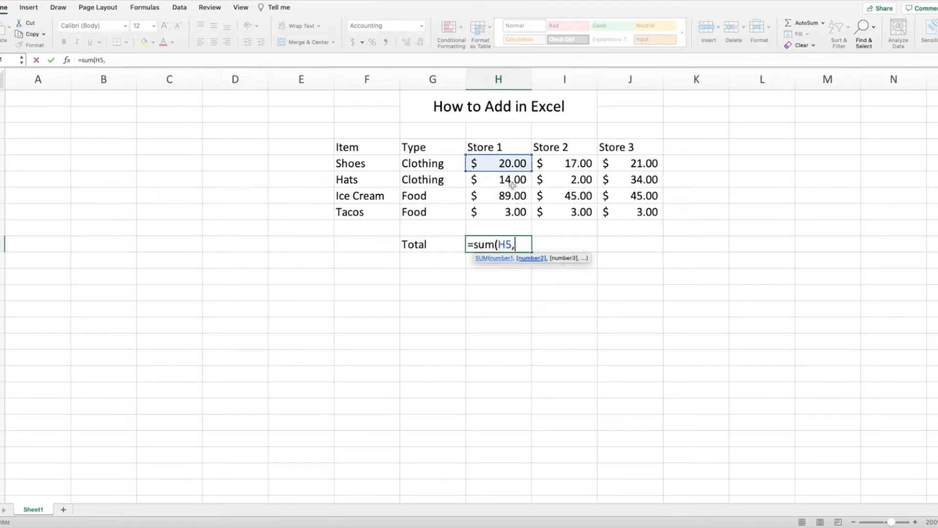
left_click(511, 184)
type(",")
left_click(509, 194)
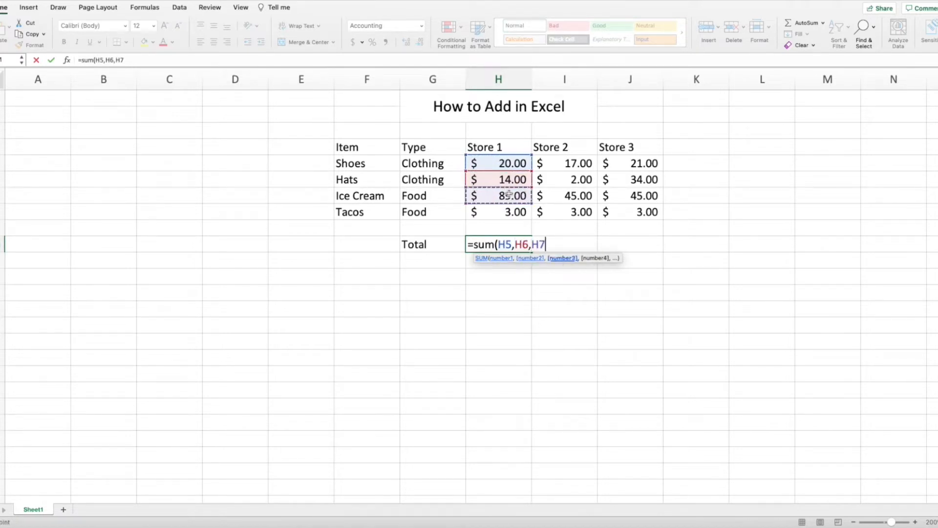
type(",")
left_click(507, 211)
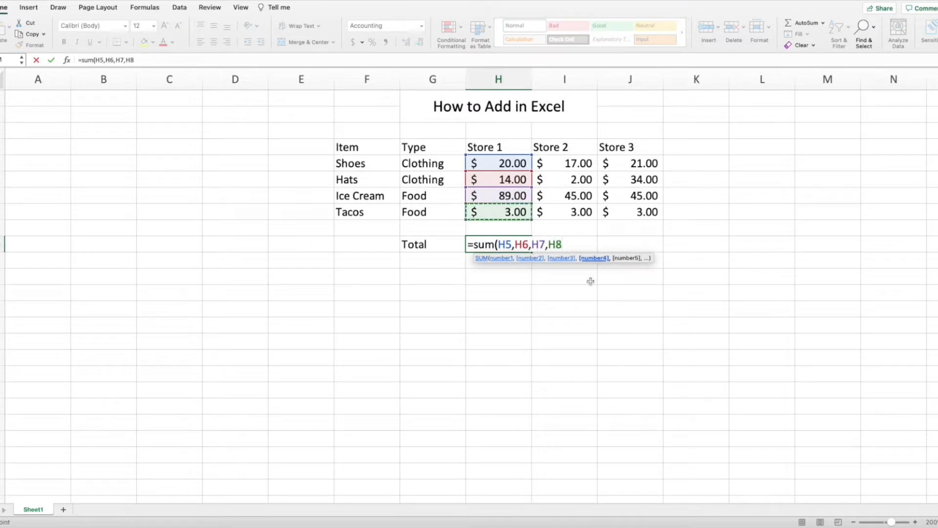
type(")")
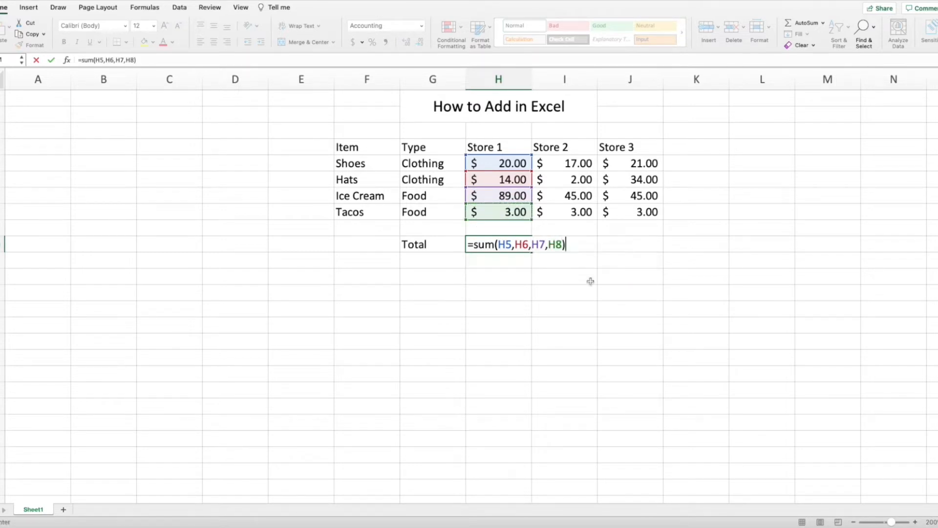
key("Return")
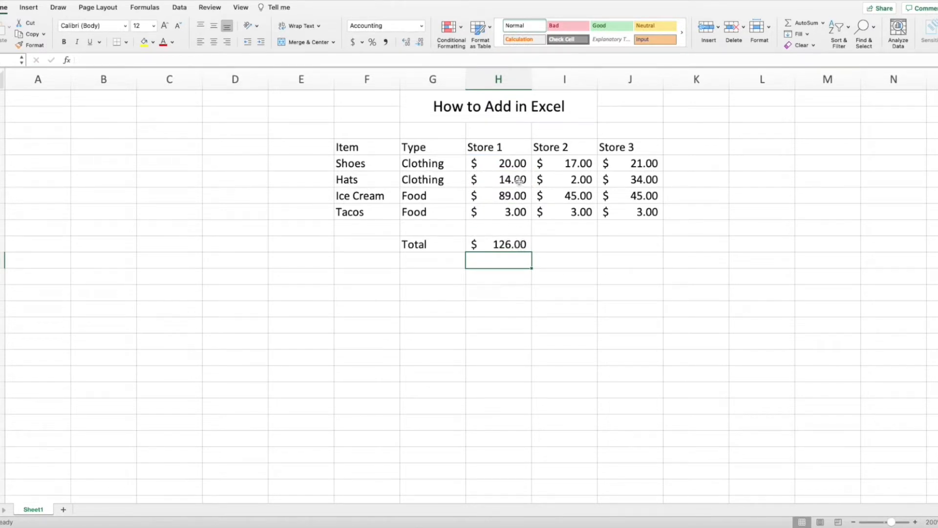
Edit the total formula in H10 to use a range instead of separate cells: =SUM(H5:H8)
left_click(506, 242)
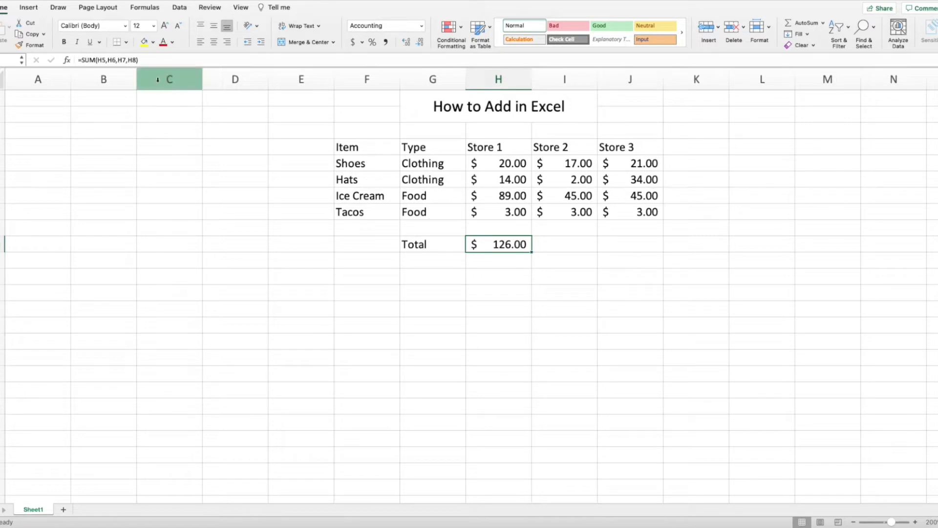
left_click_drag(138, 59, 114, 60)
key("BackSpace")
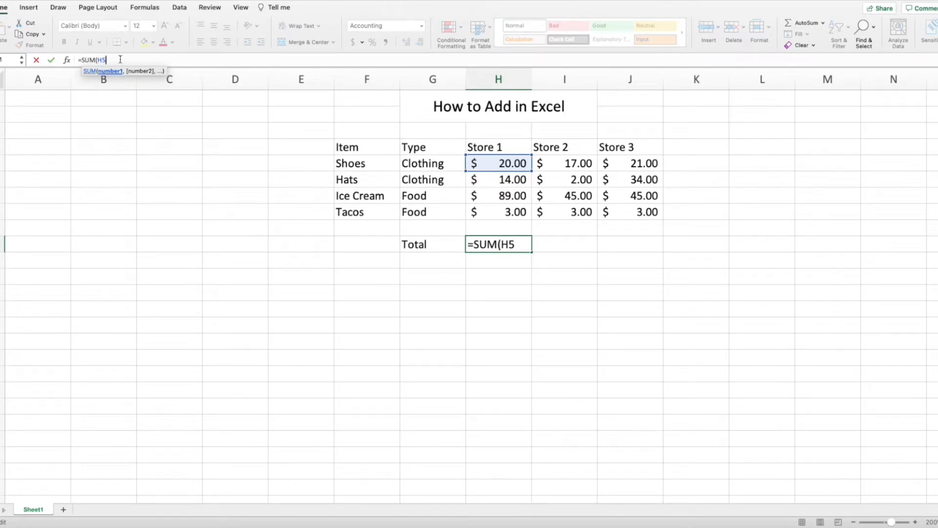
double_click(102, 60)
key("BackSpace")
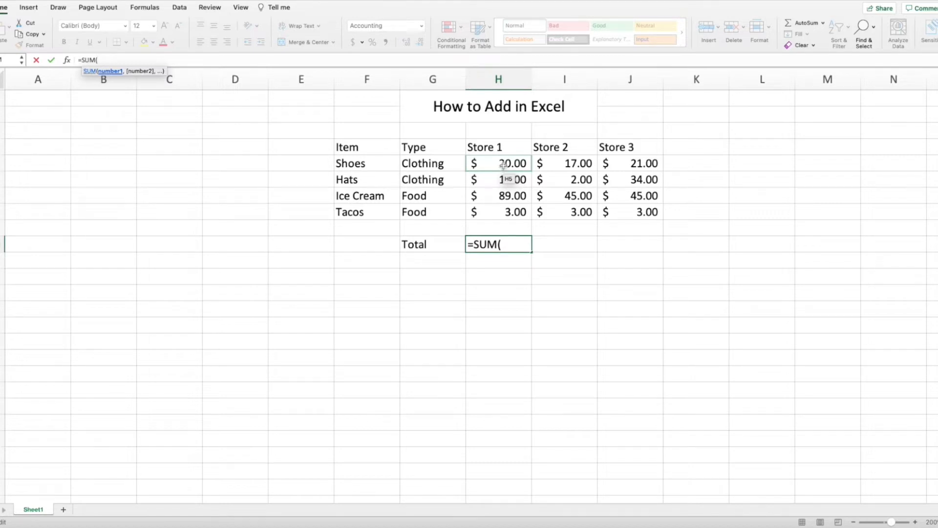
left_click(511, 164)
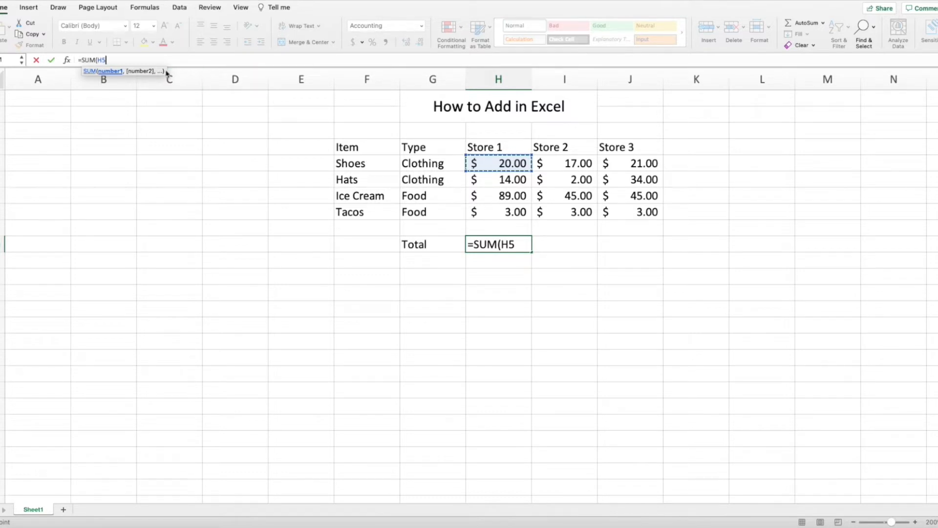
type(":")
left_click(516, 211)
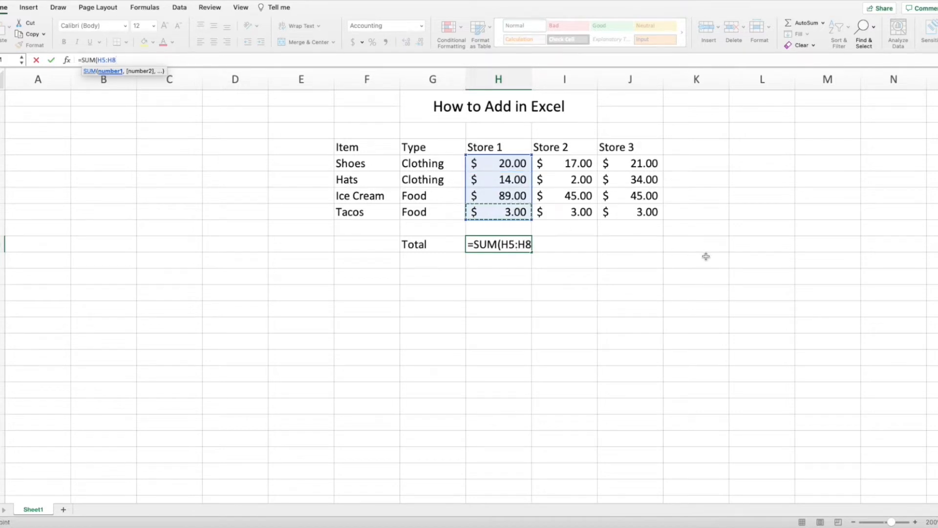
type(")")
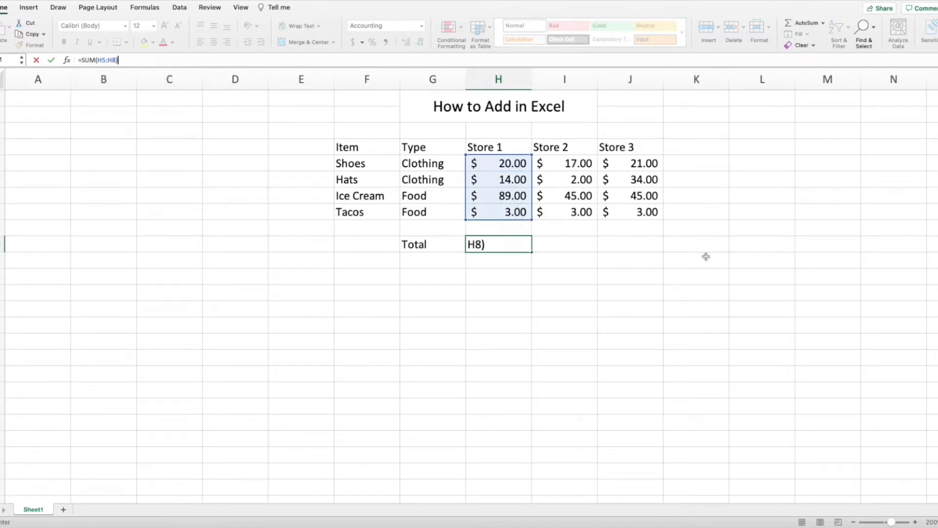
key("Return")
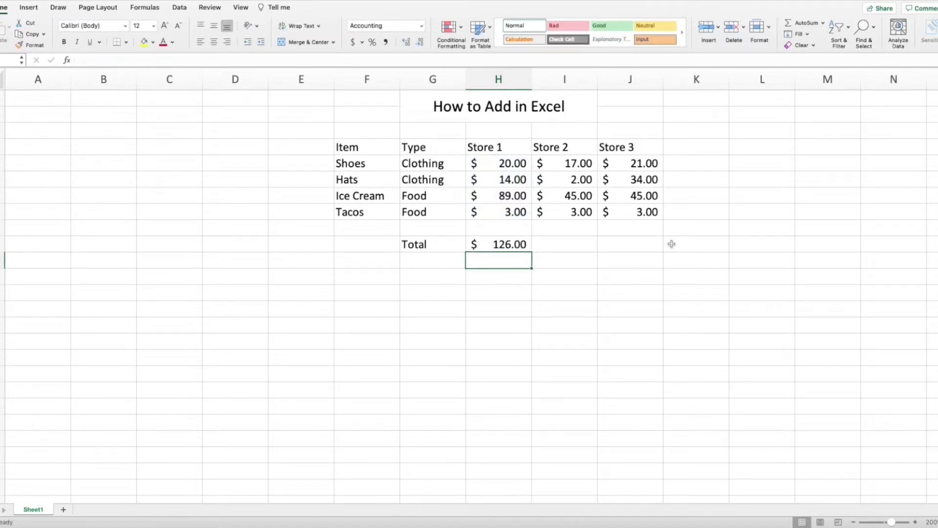
Try extending the SUM range in H10 across more columns, ending it in column I (=SUM(H5:I8)) and in column M
left_click(515, 244)
key("F2")
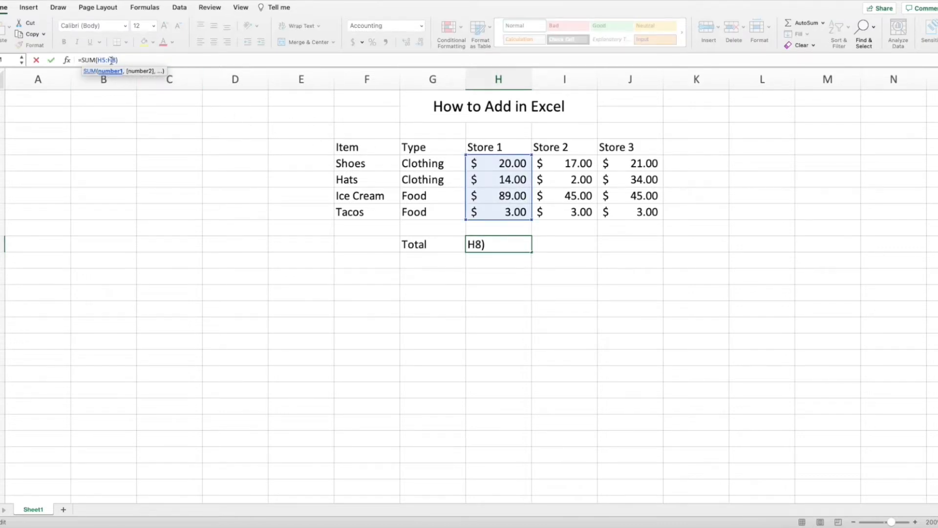
left_click_drag(104, 60, 97, 62)
left_click(115, 61)
key("BackSpace")
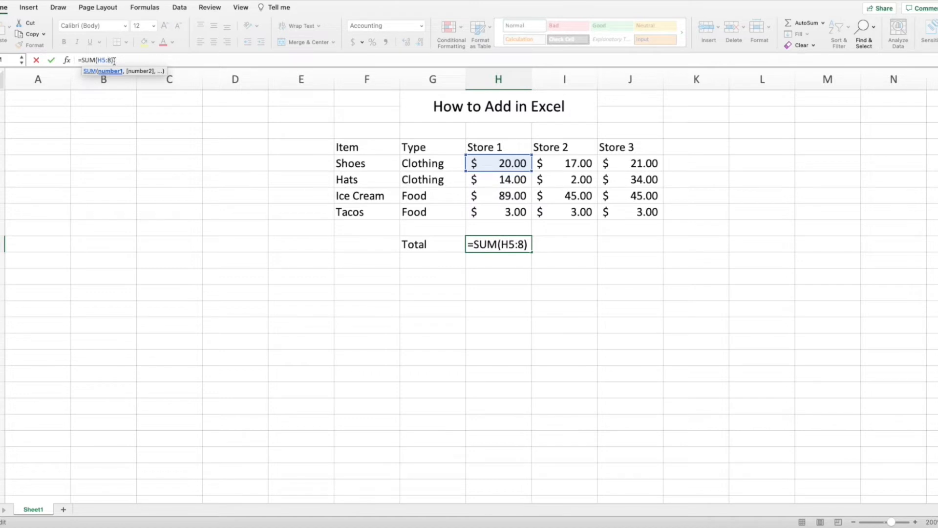
type("I")
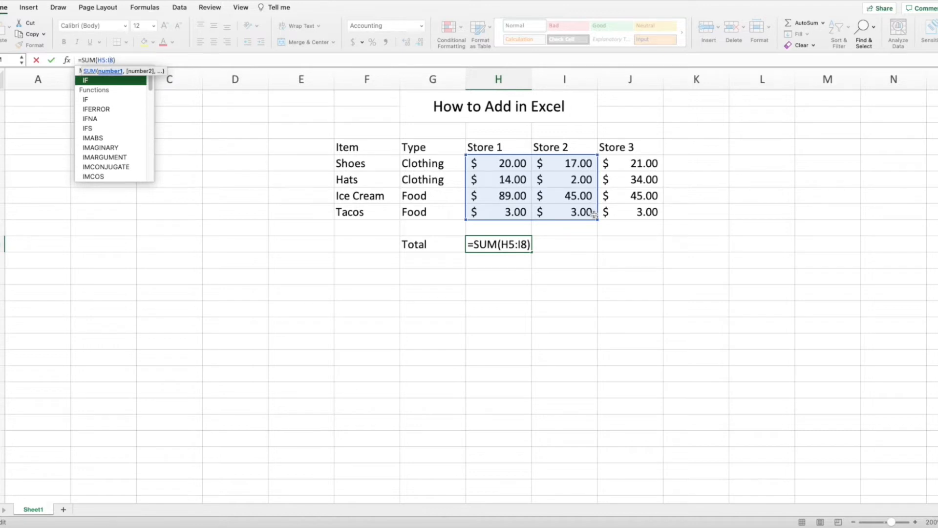
key("BackSpace")
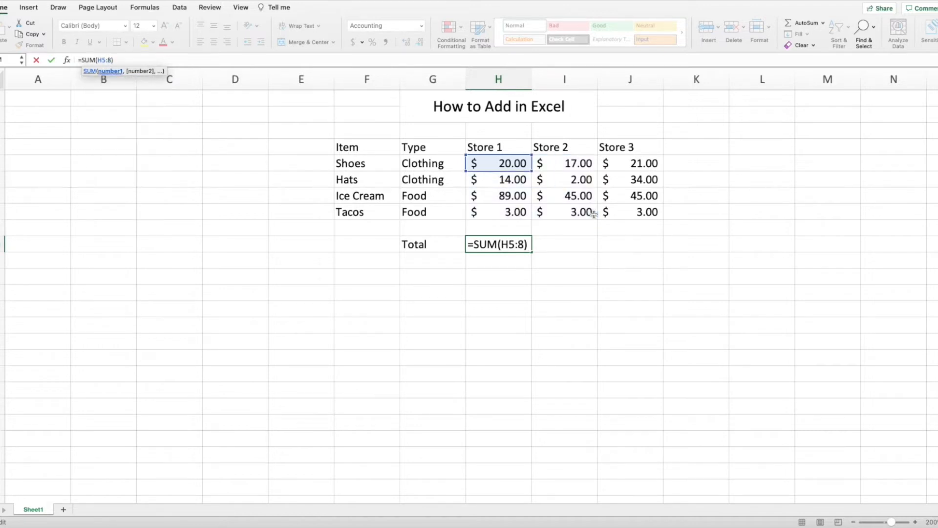
type("M")
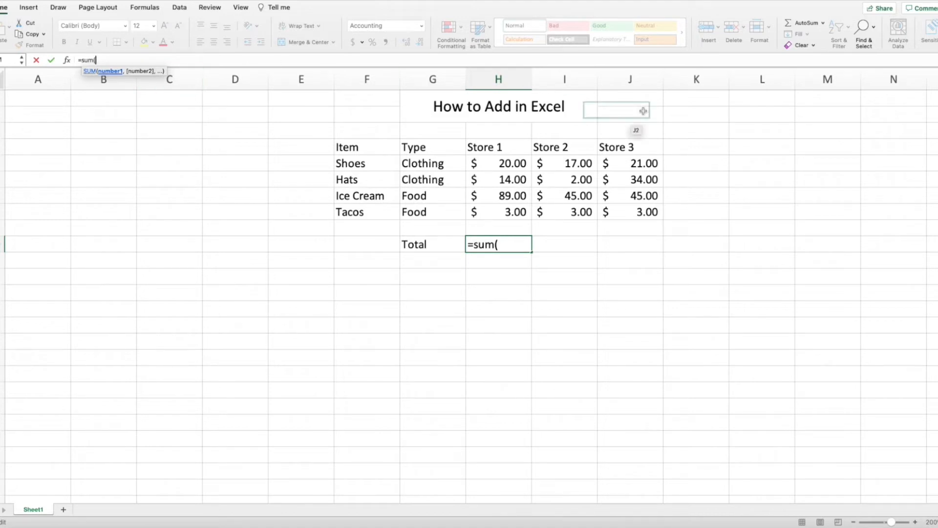
Give the SUM formula in H10 the Store 3 prices J5:J8 as its range
left_click(633, 70)
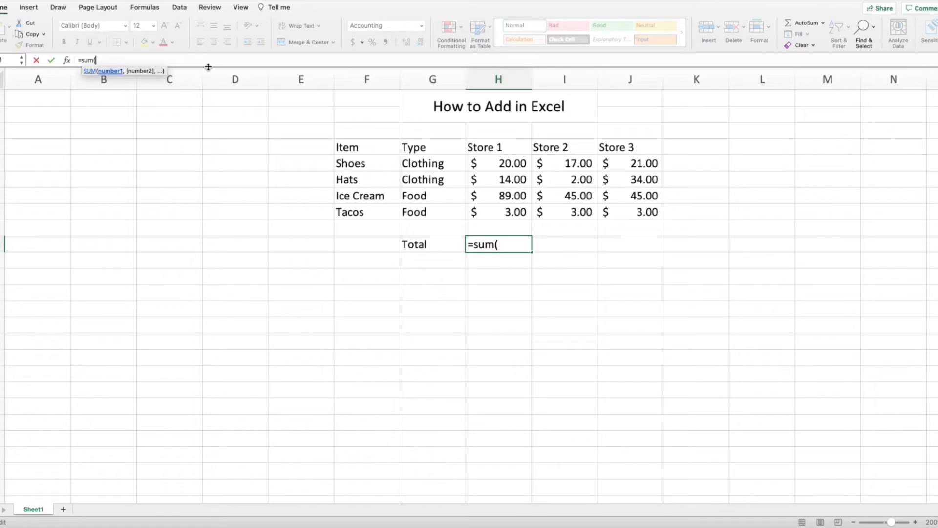
left_click(646, 168)
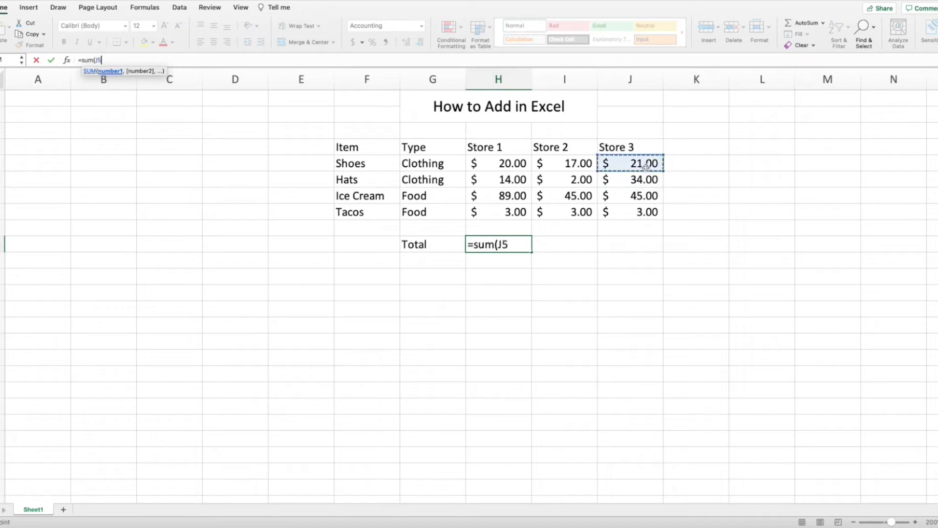
type(":")
left_click(643, 212)
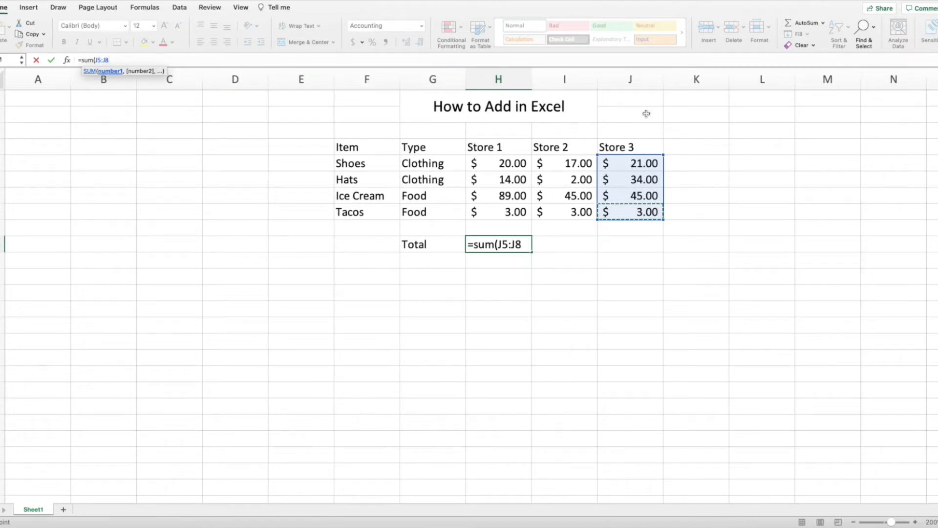
Change the range in the H10 formula to the whole Store 3 column, =SUM(J:J), and review the cells it covers
key("BackSpace")
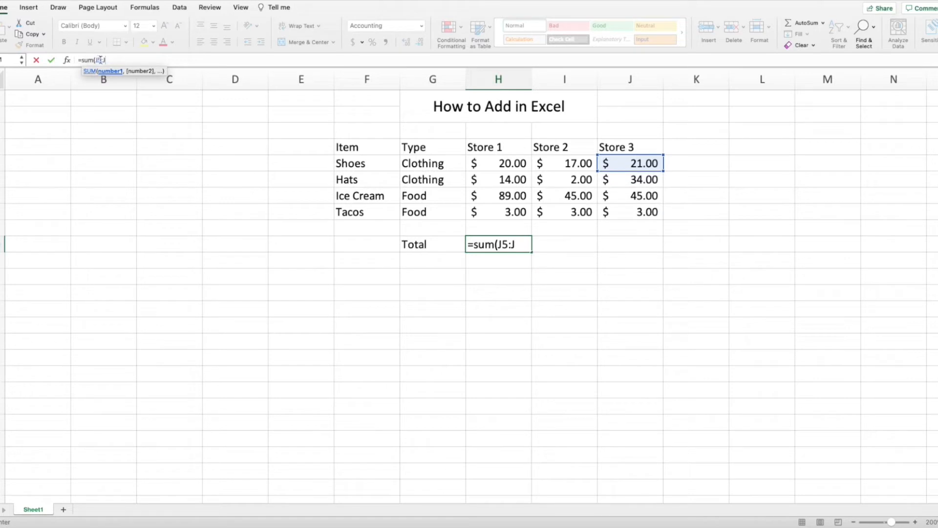
left_click(100, 59)
key("BackSpace")
key("BackSpace")
key("BackSpace")
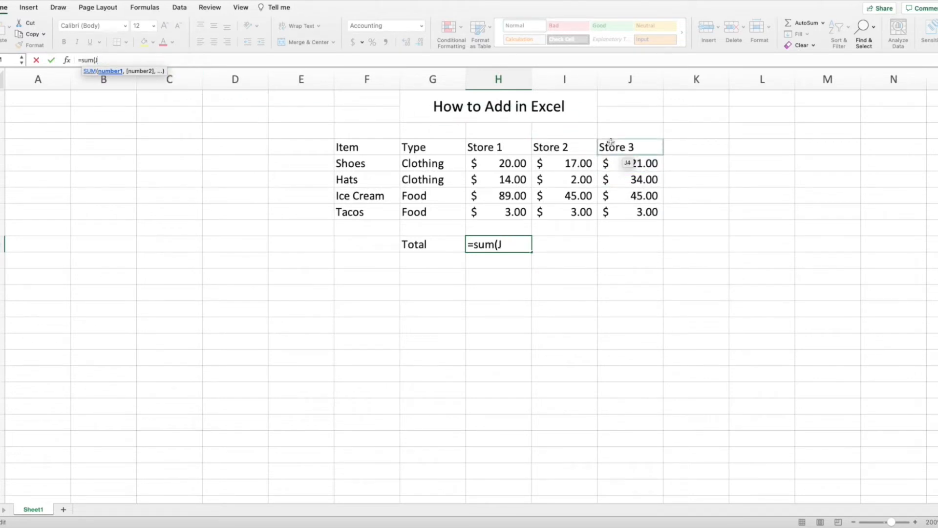
type(":J")
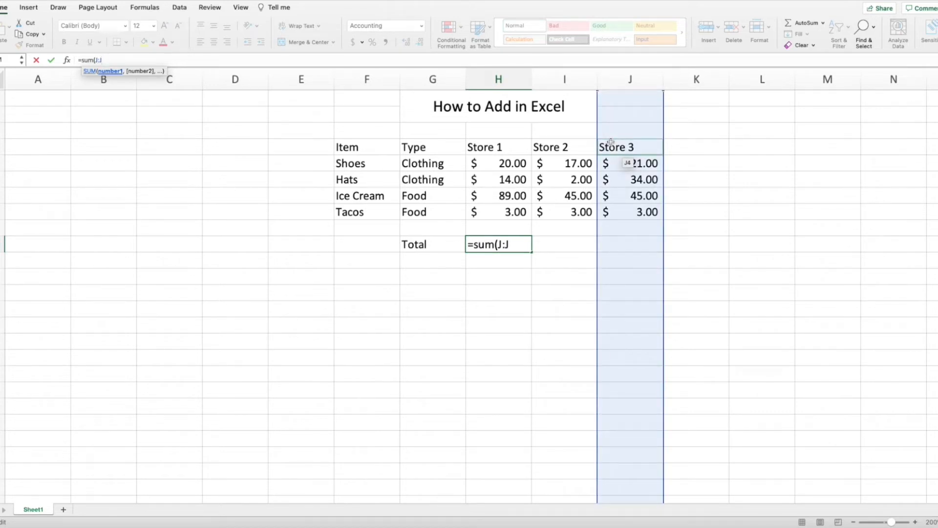
type(")")
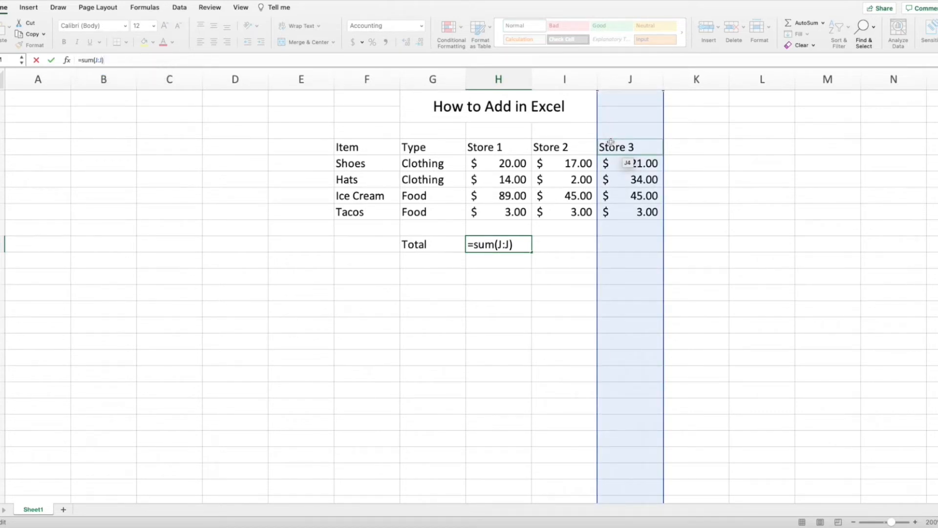
key("Return")
key("Up")
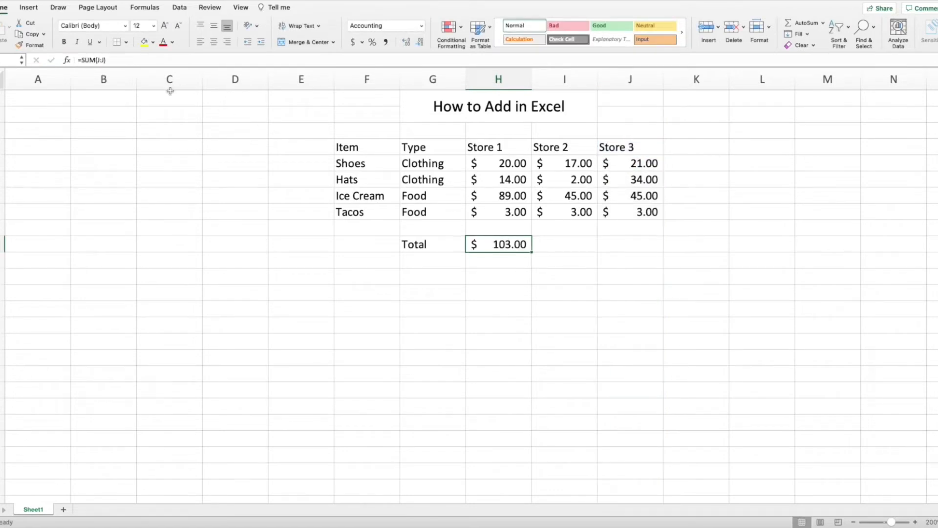
left_click(100, 59)
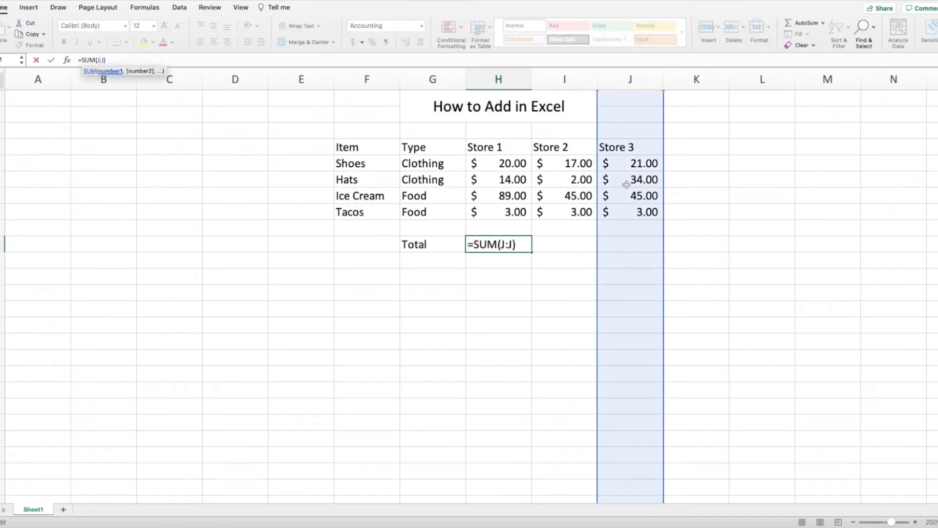
scroll(640, 192, "down", 2)
scroll(640, 192, "up", 2)
key("Return")
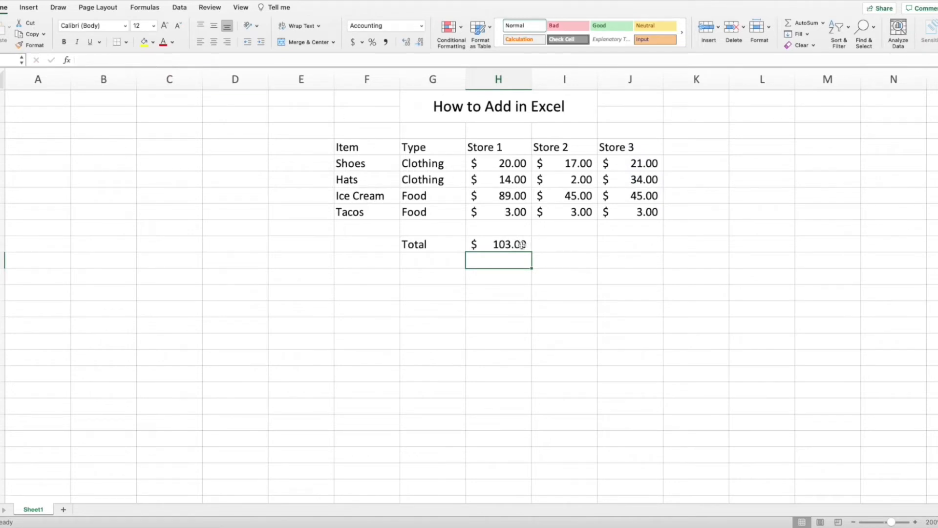
Enter 4, 5, 18 and 100 in J9:J12 under the Store 3 prices and check the whole-column total in H10
left_click(491, 244)
left_click(651, 231)
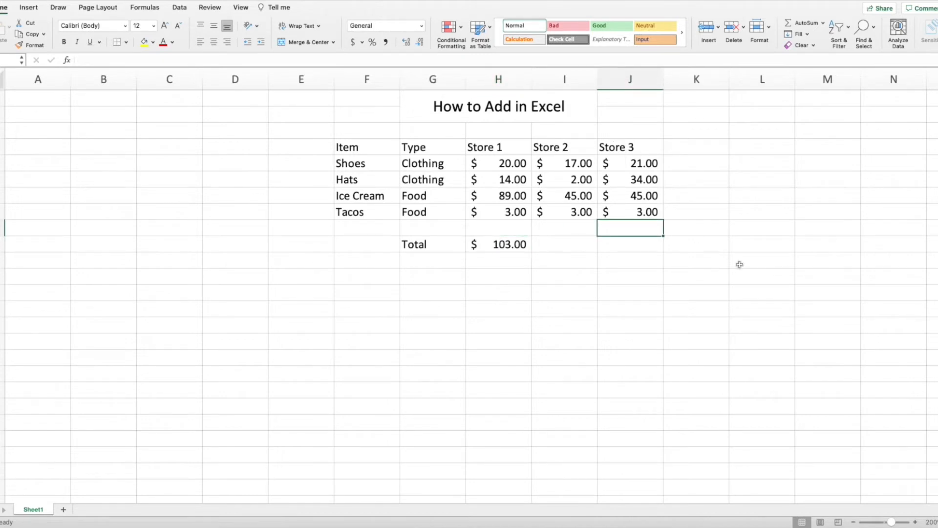
type("4")
key("Return")
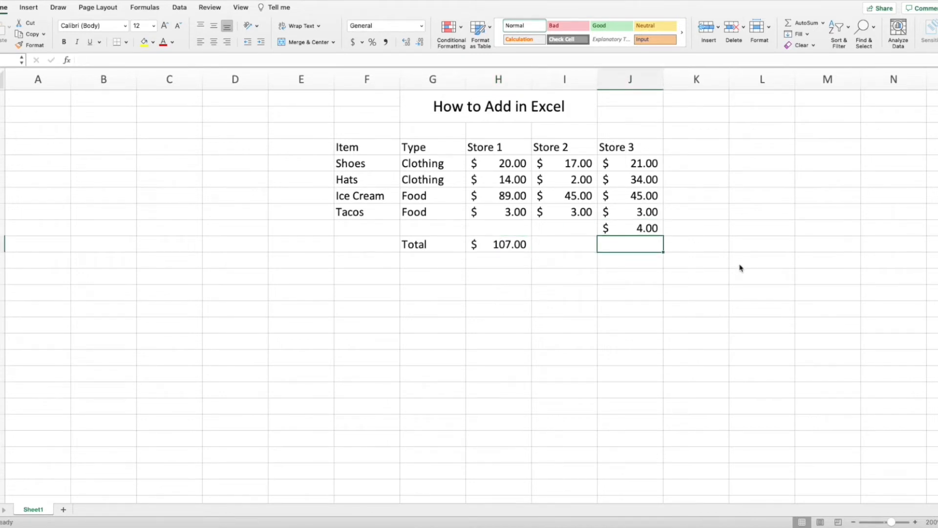
type("5")
key("Return")
type("18")
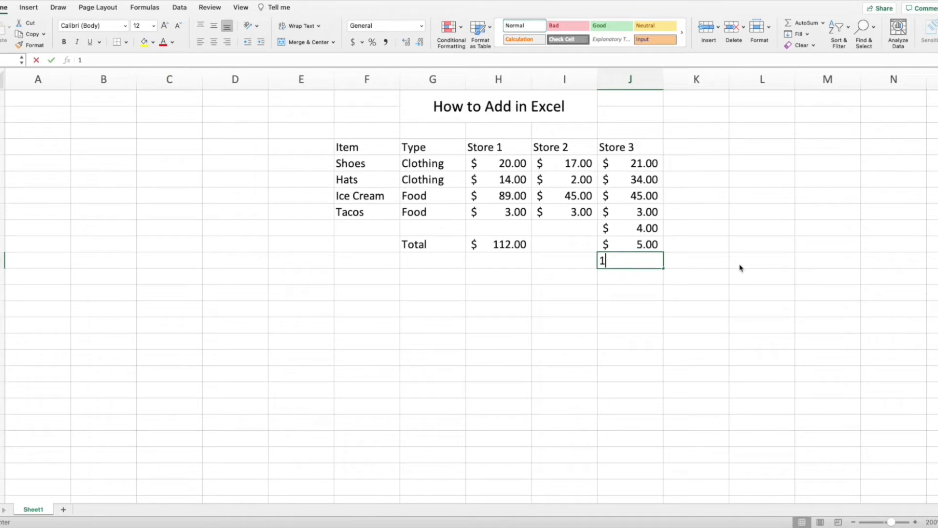
key("Return")
type("100")
key("Return")
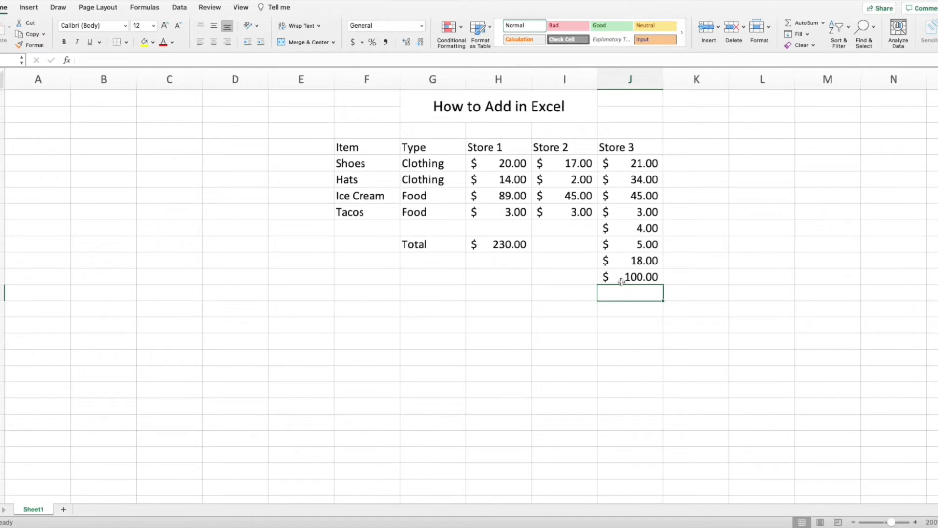
left_click(518, 246)
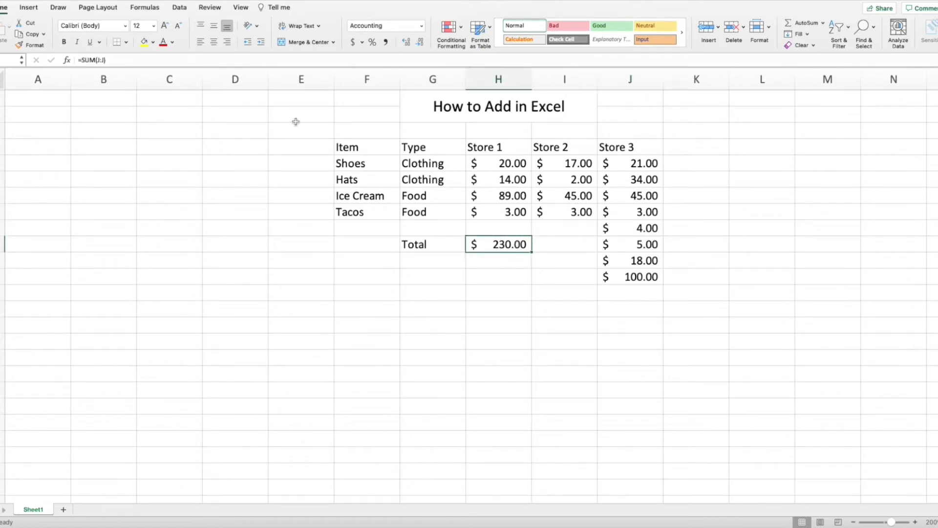
left_click(100, 60)
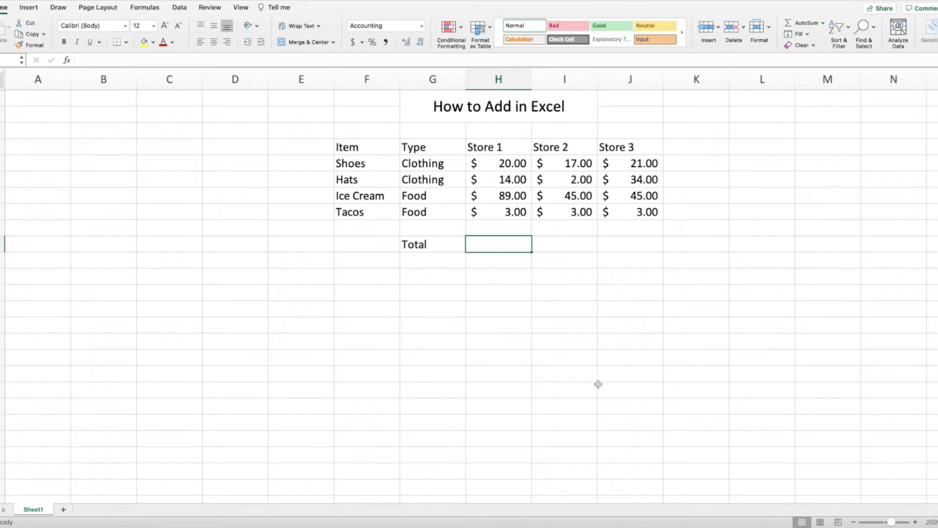
Total only the clothing prices of Store 1 in H10 with =SUMIF(G5:H8,"clothing",H5:H8)
type("=")
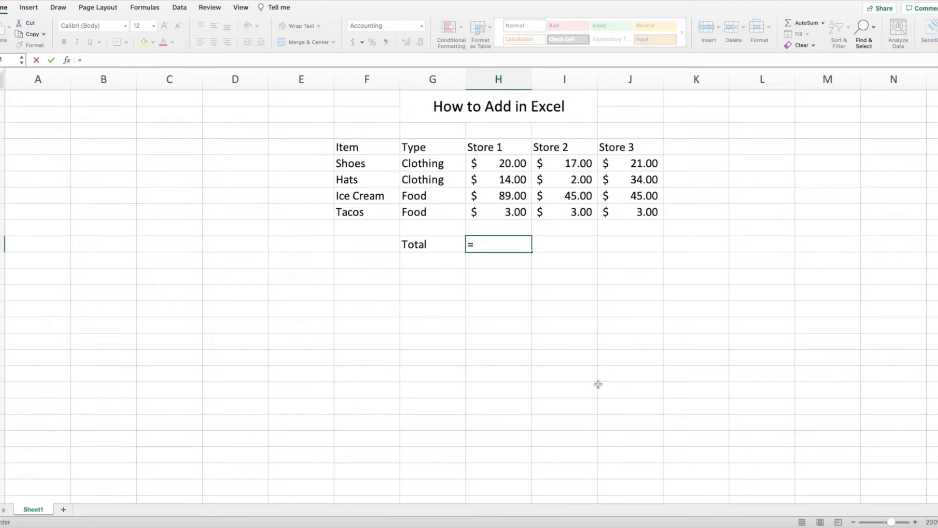
type("sumif(")
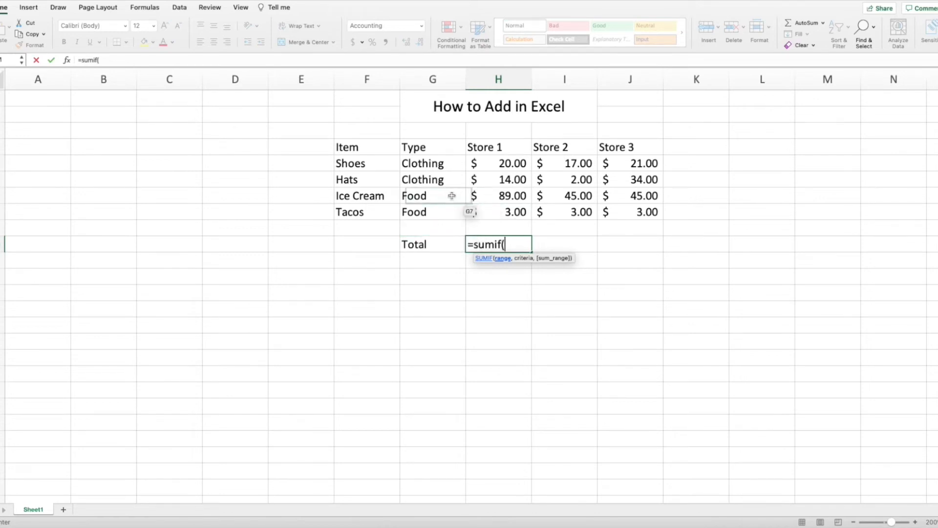
left_click(443, 162)
left_click_drag(480, 165, 502, 212)
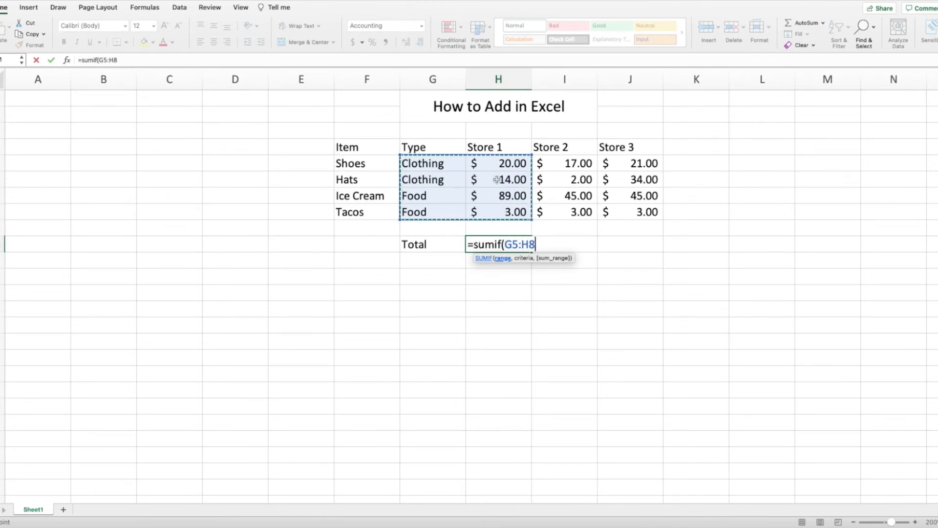
type(",")
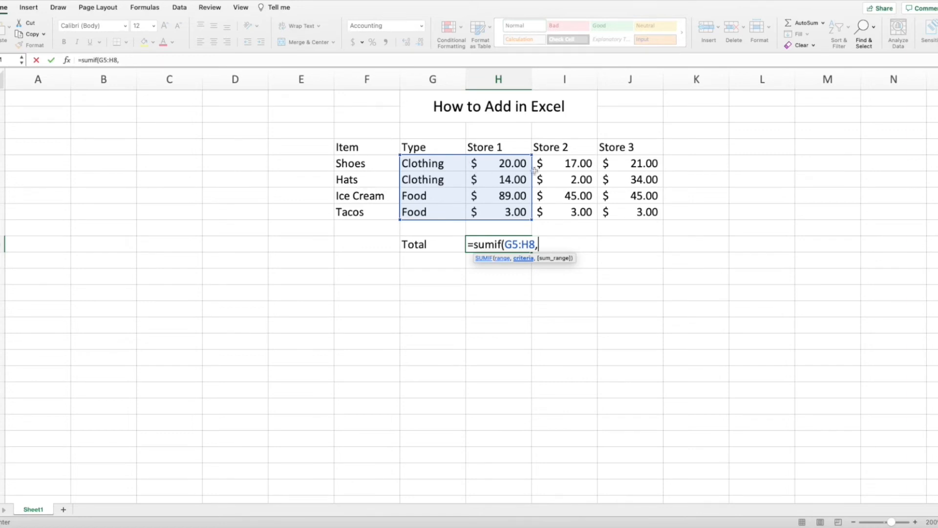
type("\"clothing\"")
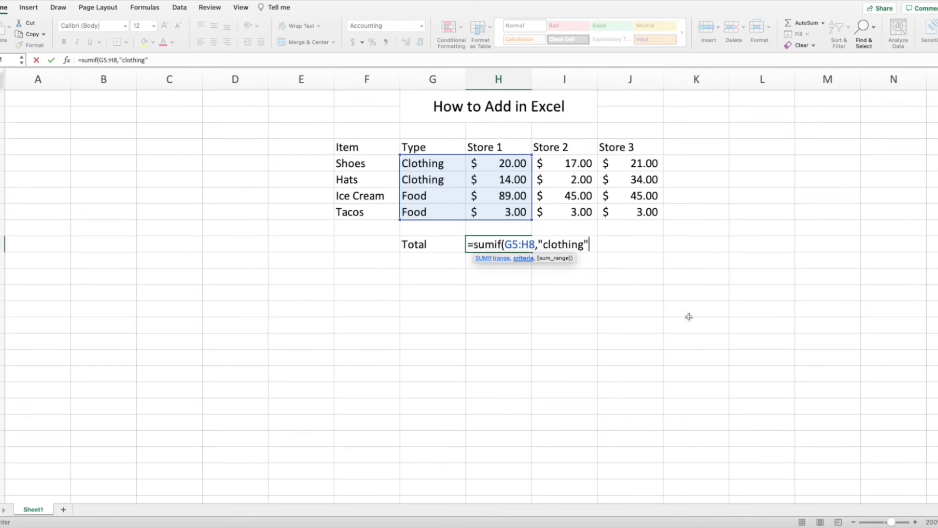
type(",")
left_click(494, 162)
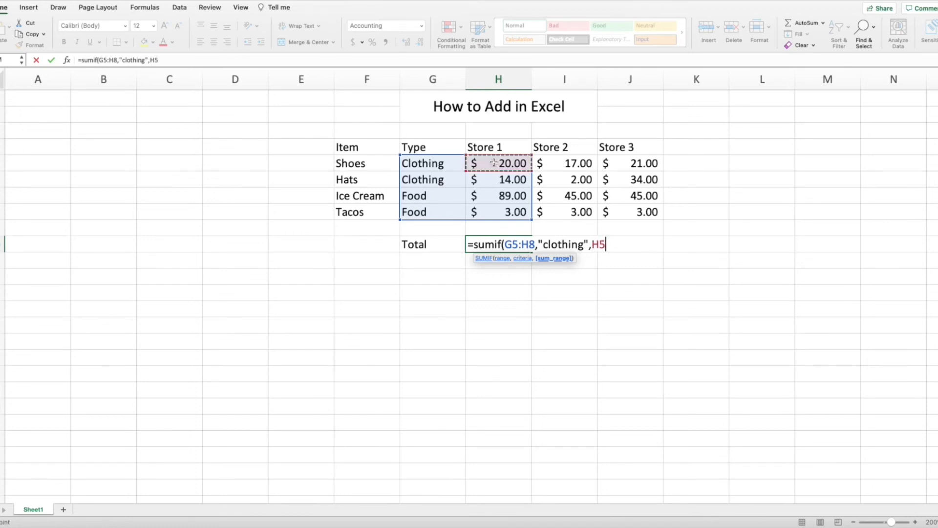
left_click_drag(494, 162, 491, 208)
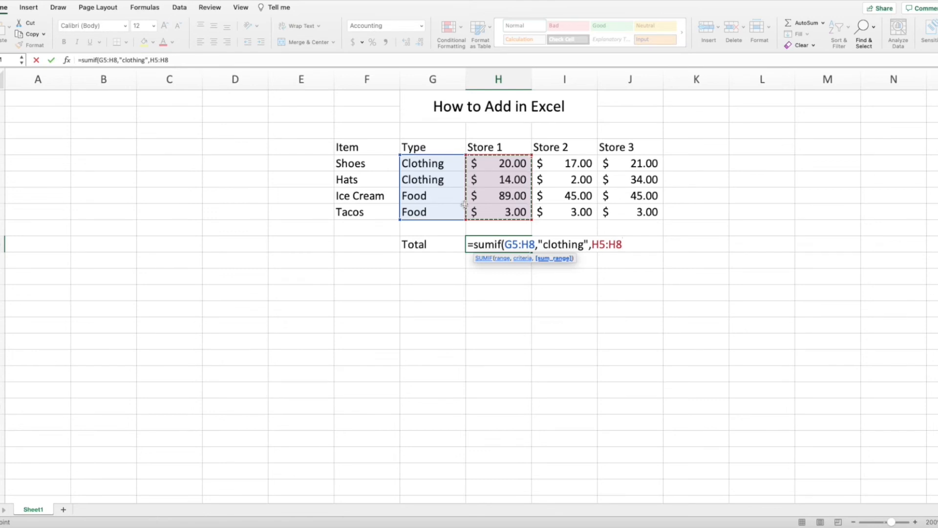
type(")")
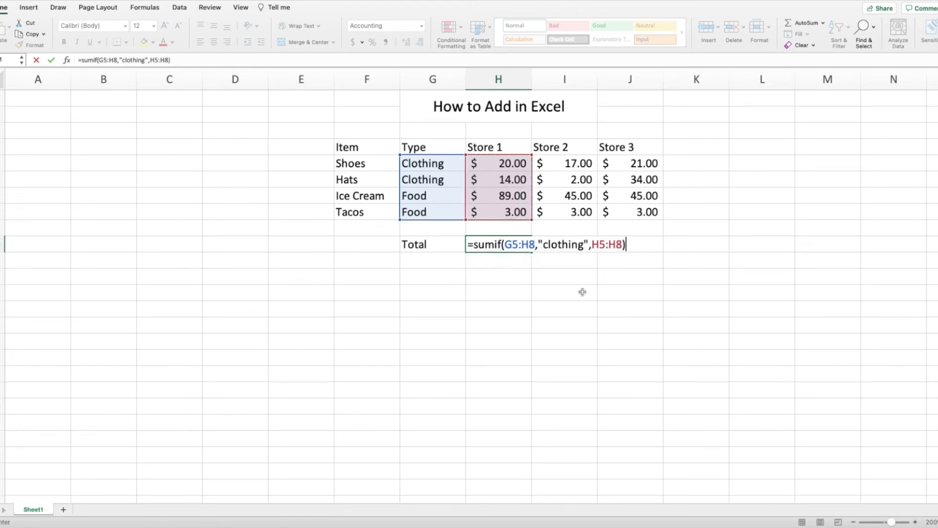
key("Return")
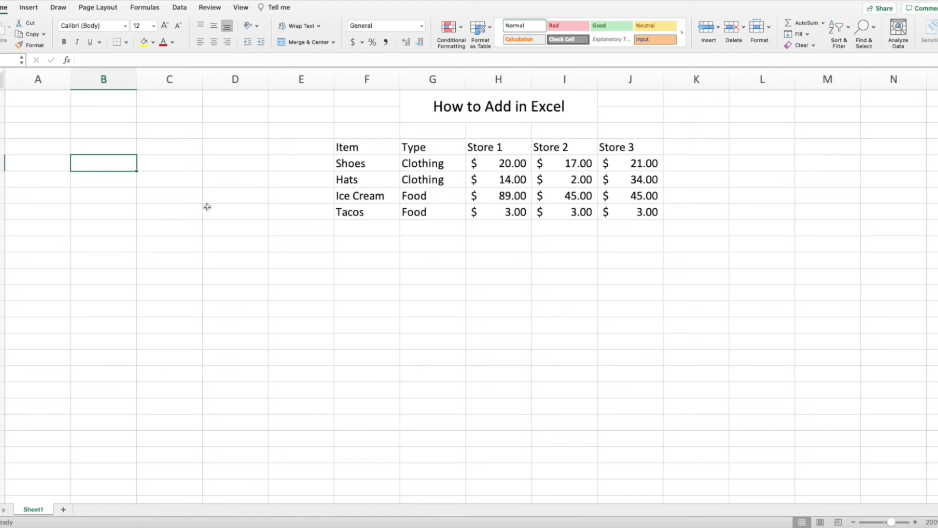
Label B5 "Total" and begin a SUMIF formula in C5 with the whole columns G:H as its range
type("Total")
key("Tab")
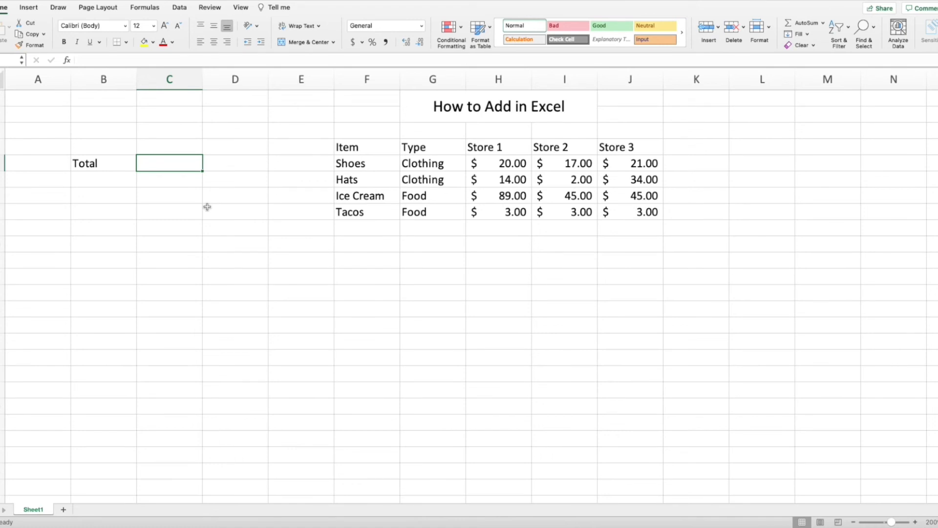
type("=sumif(")
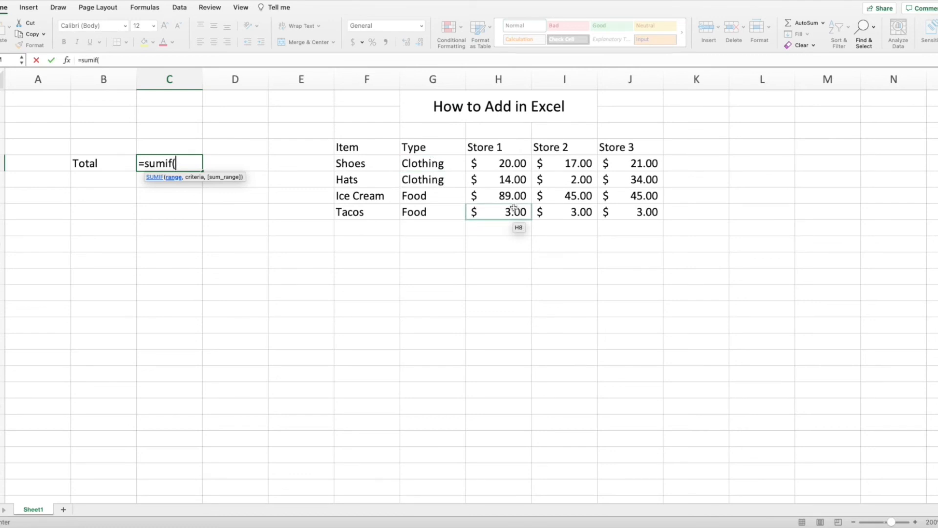
left_click_drag(426, 87, 565, 80)
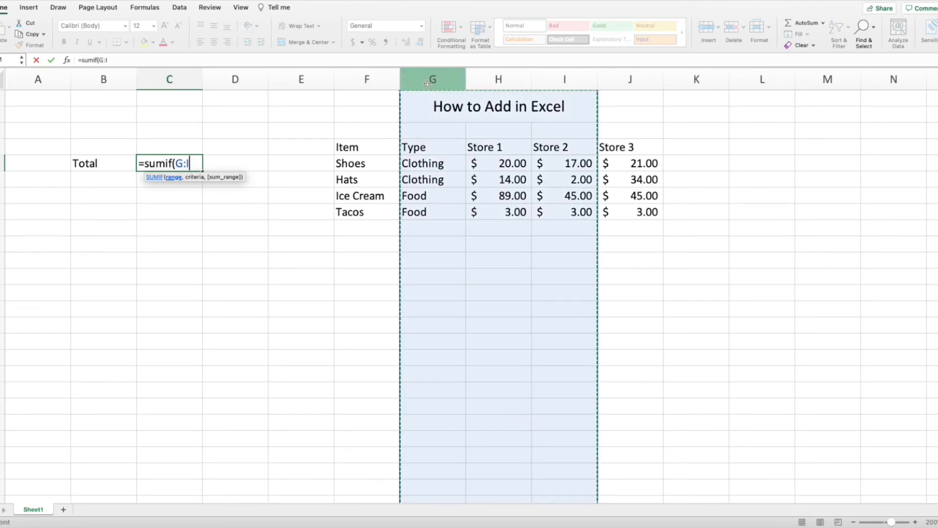
key("BackSpace")
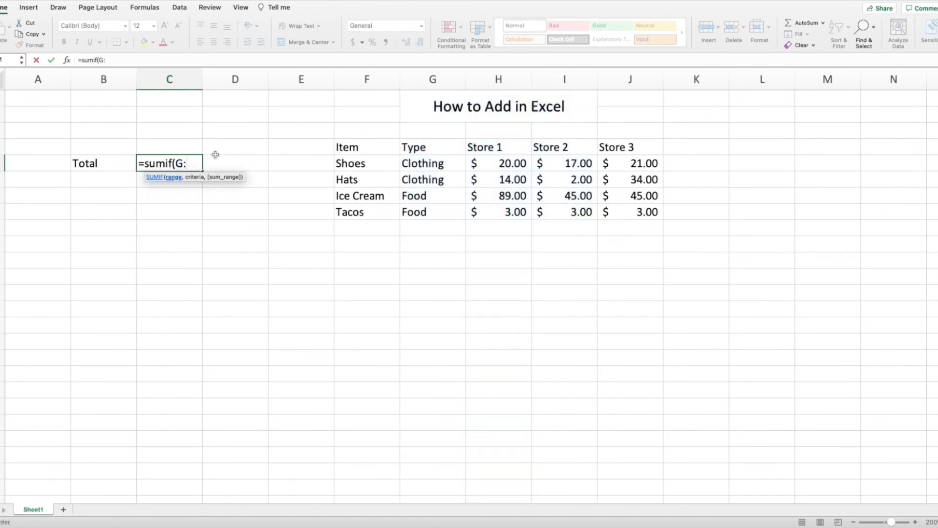
type("H")
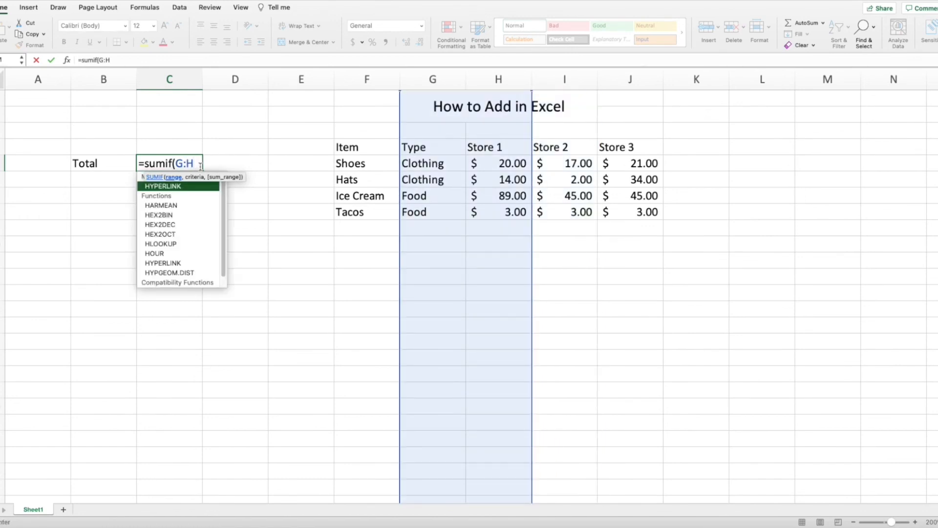
Complete the C5 formula as =SUMIF(G:H,"clothing",H:H) and format the total in the dollar accounting format
type(",\"clothing\"")
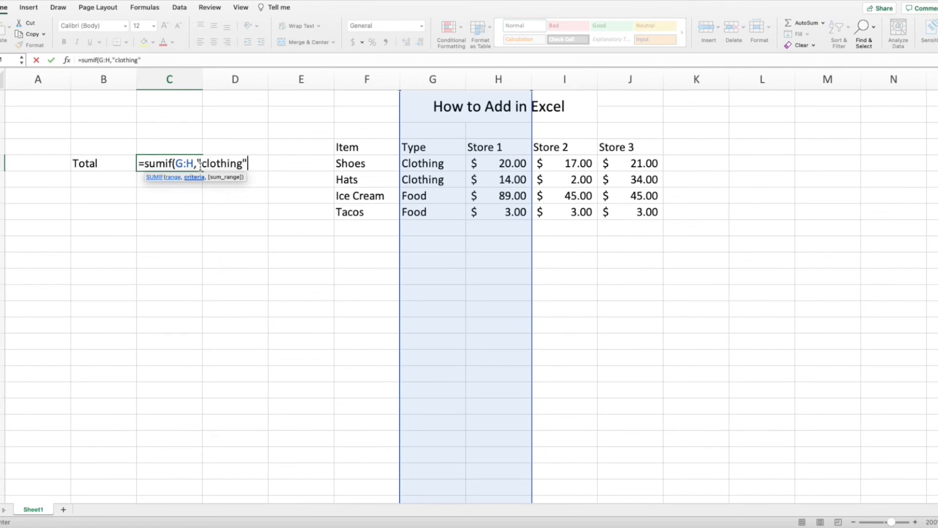
type(",")
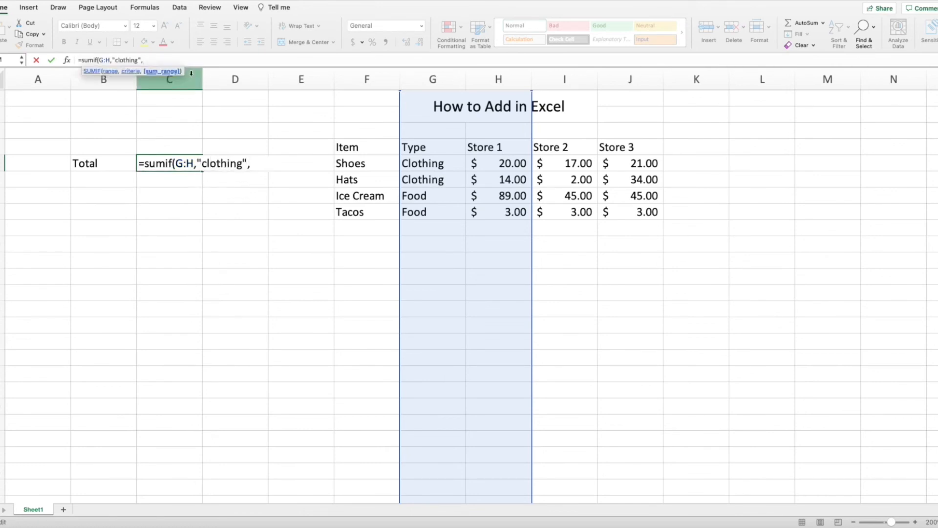
type("H:H")
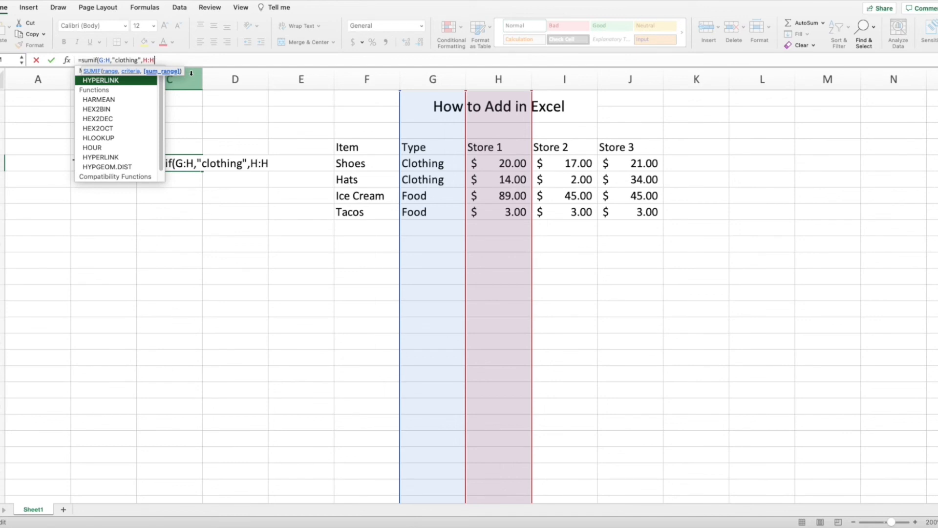
type(")")
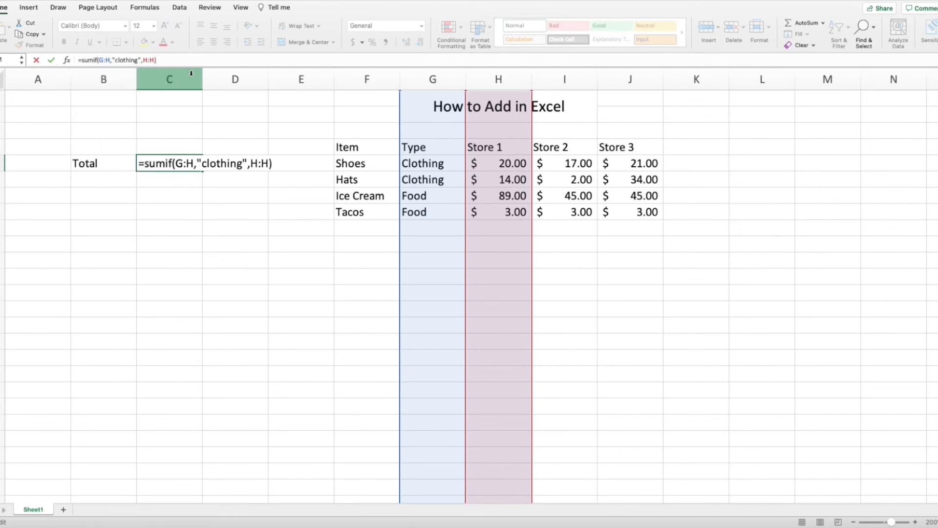
key("Return")
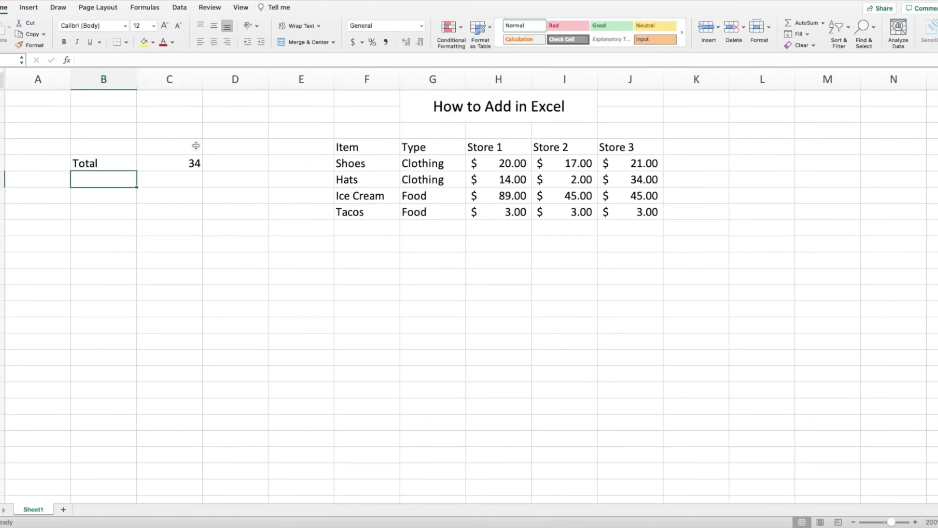
left_click(197, 161)
left_click(353, 42)
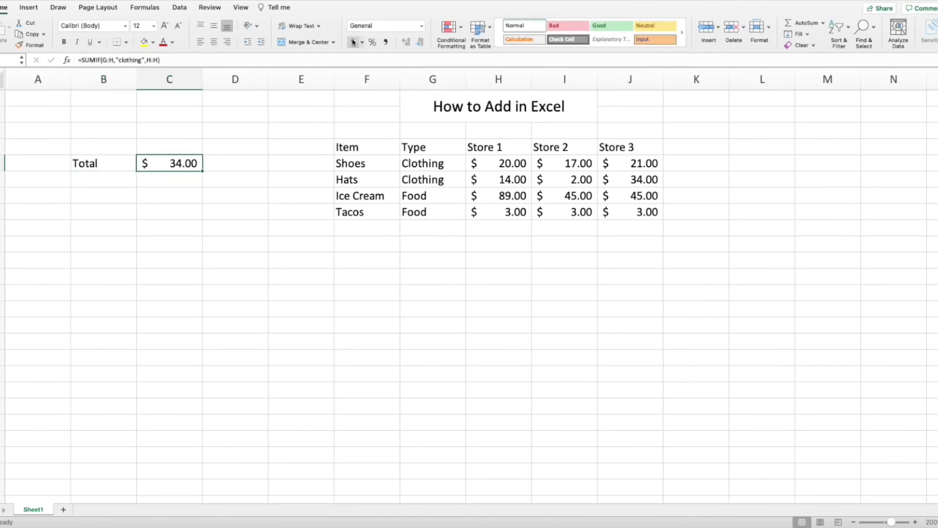
Add a row below Tacos with item Pants, type Clothing and a Store 1 price of 100
left_click(431, 231)
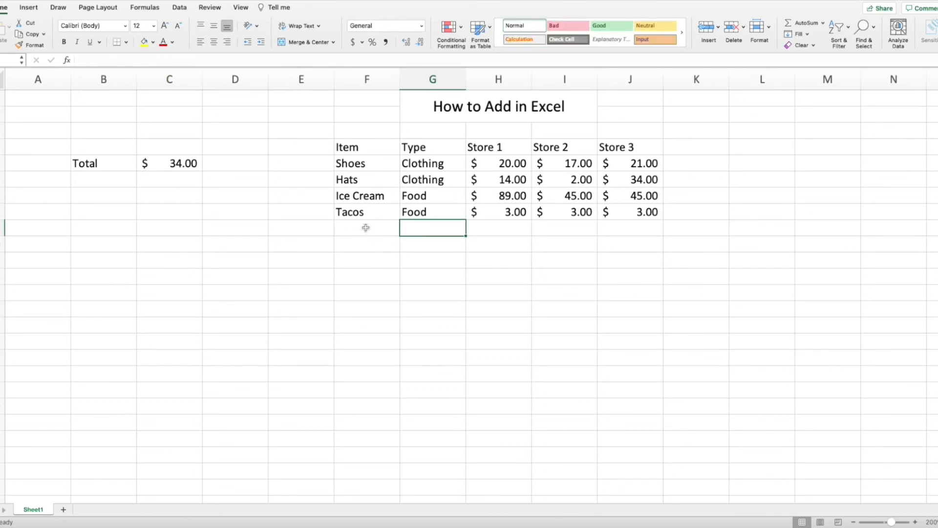
left_click(365, 228)
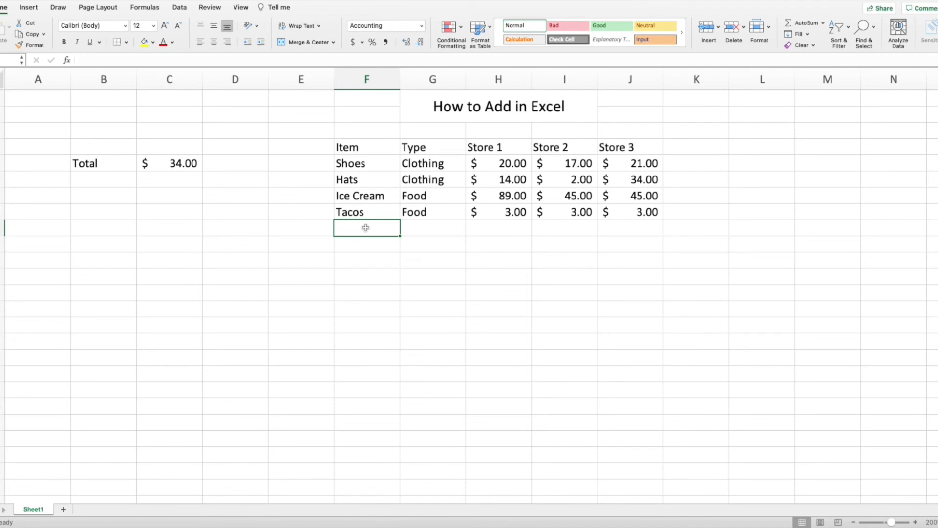
type("Pants")
key("Tab")
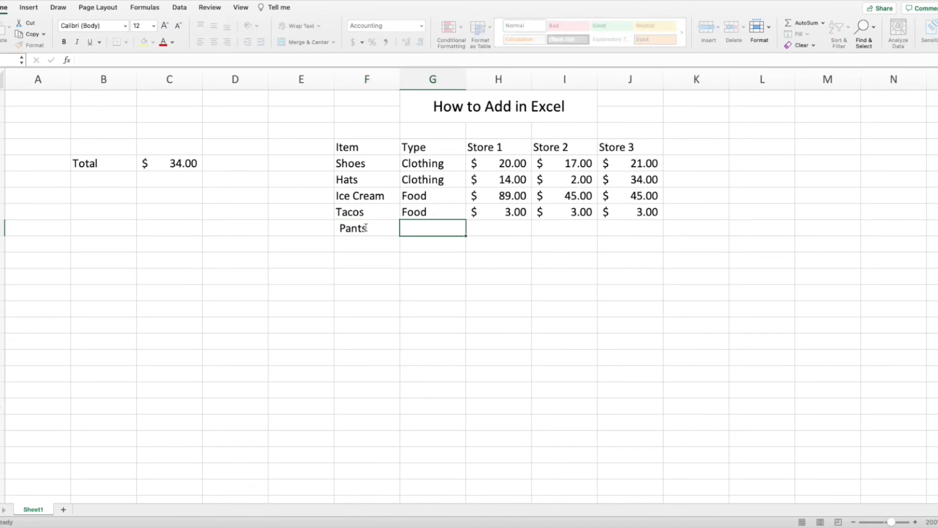
type("Clothing")
key("Tab")
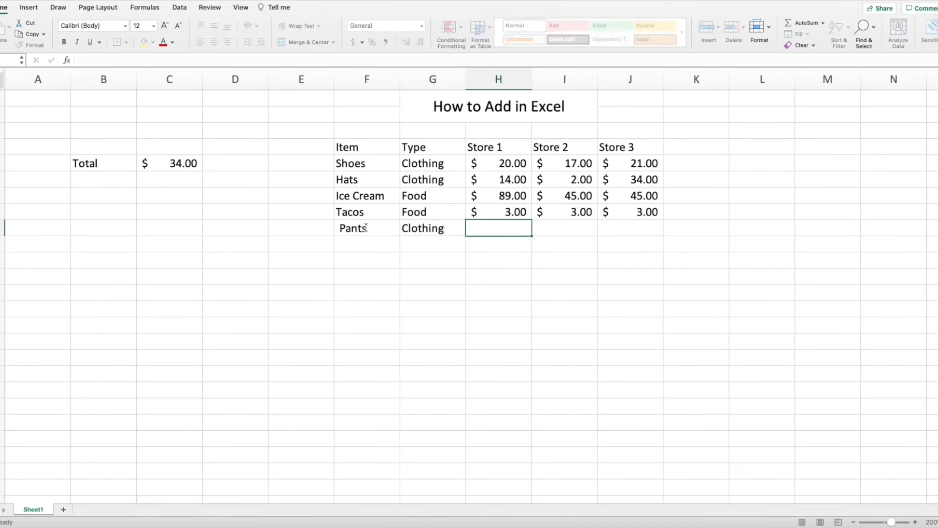
type("100")
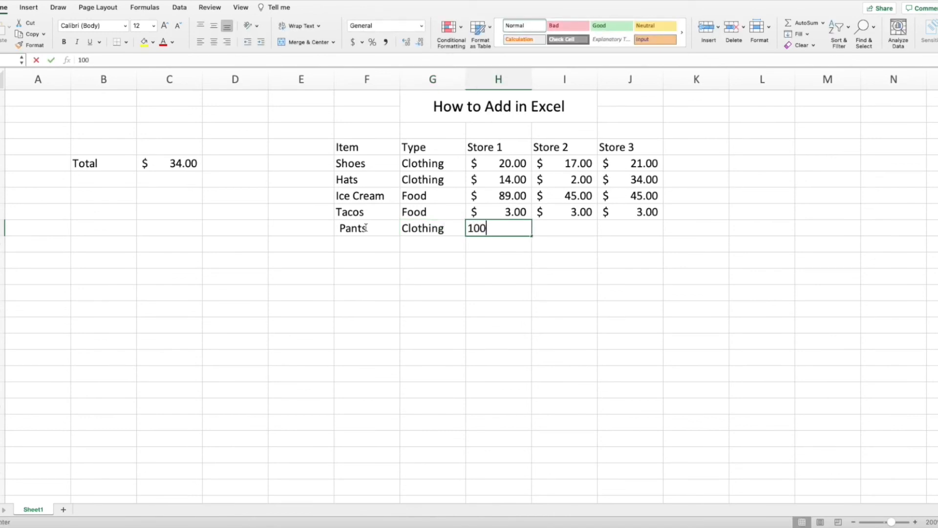
key("Return")
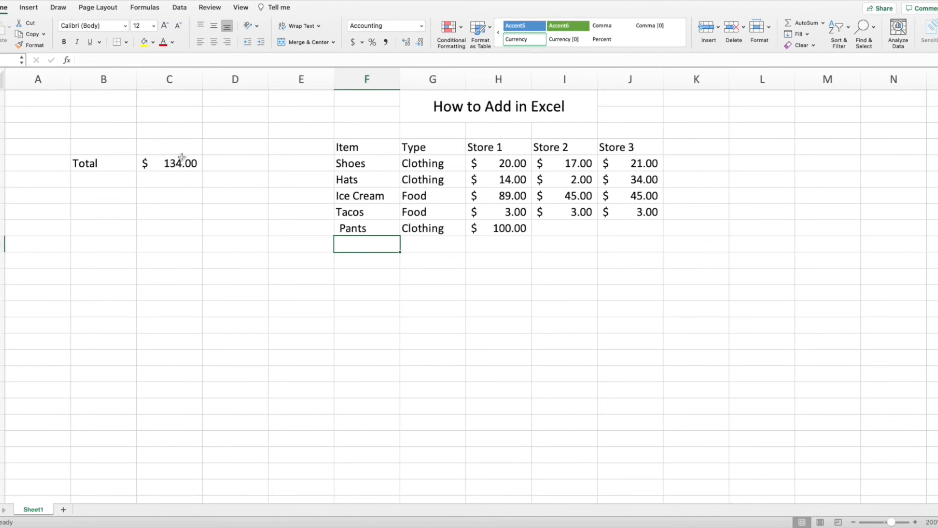
Change the Pants row to item Tacos and type Food
left_click(424, 228)
left_click(378, 231)
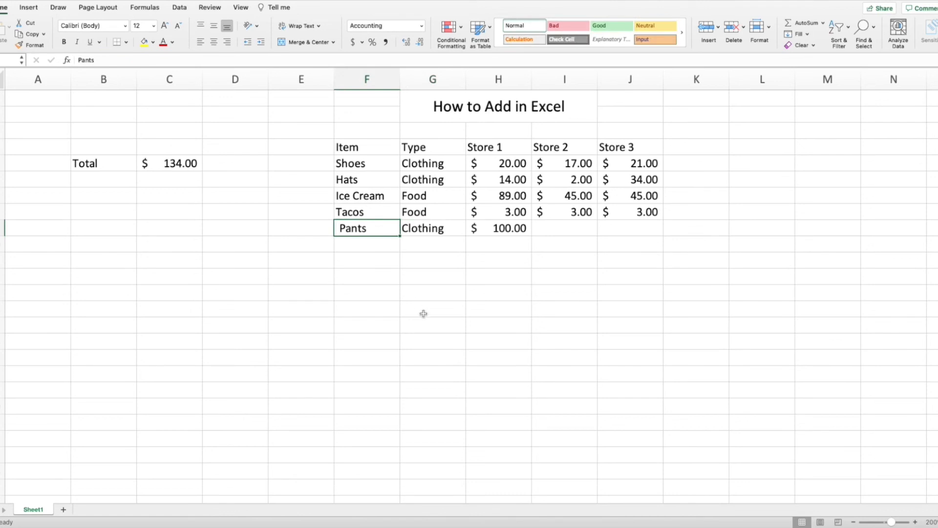
type("Tacos")
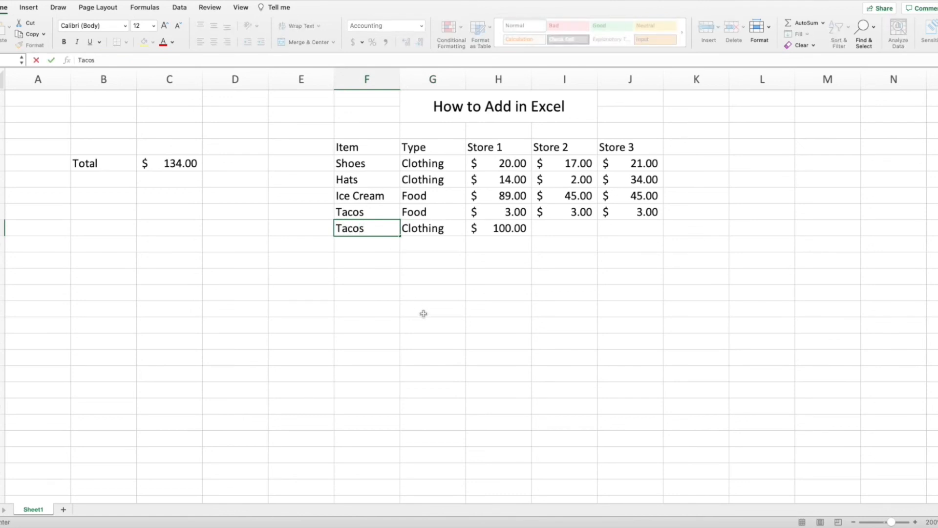
key("Tab")
type("Foo")
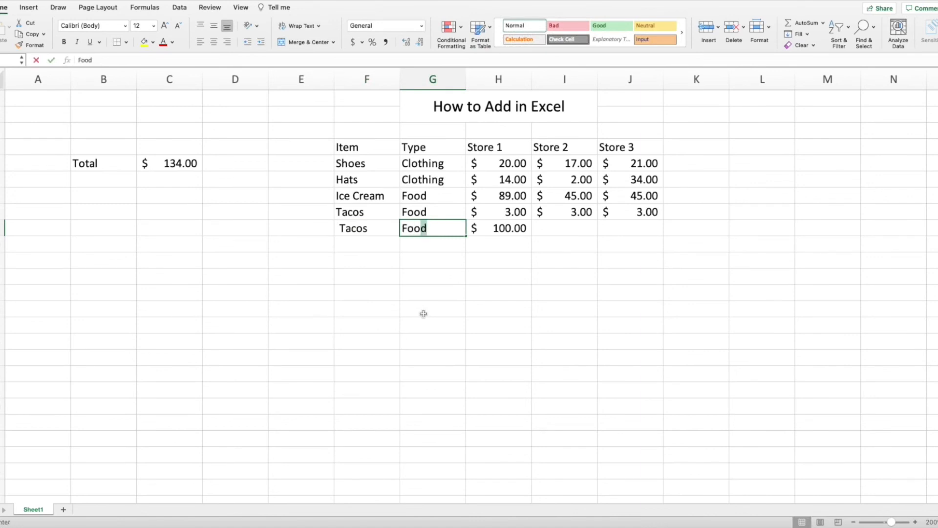
type("d")
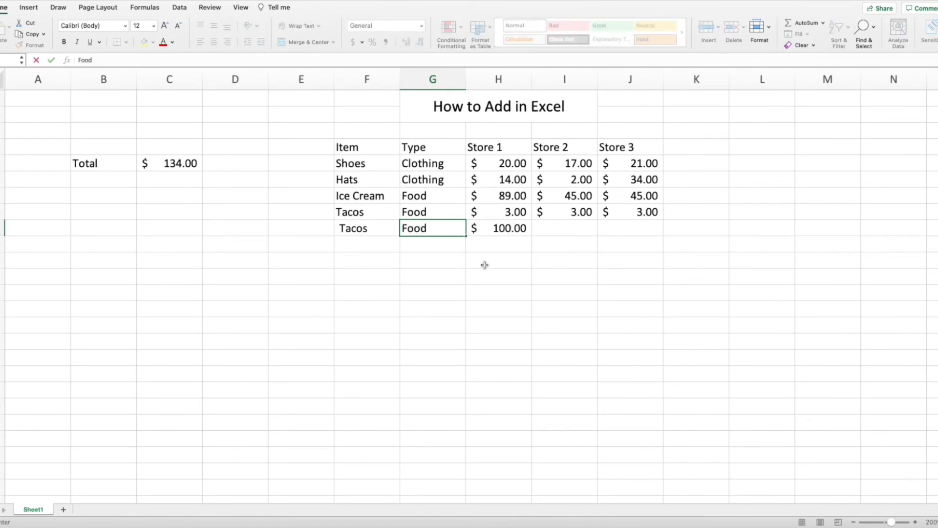
key("Return")
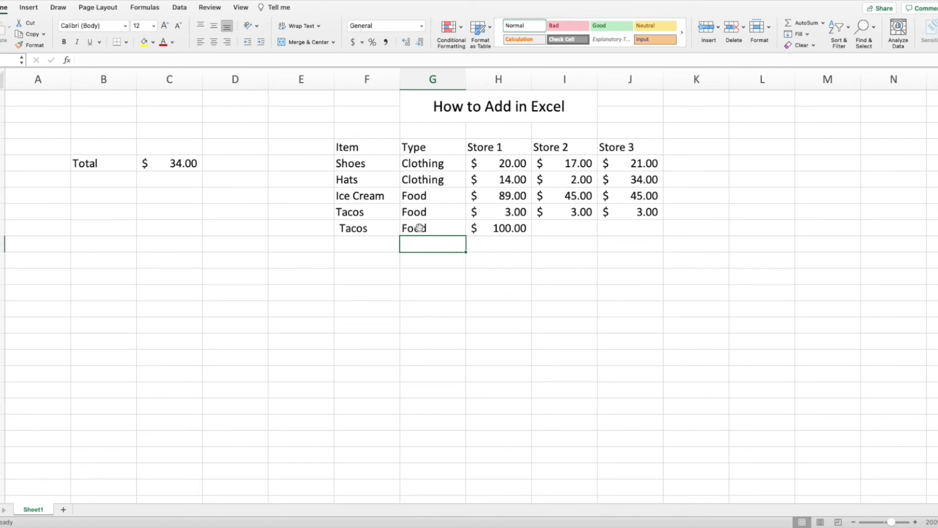
Open the SUMIF formula in C5 to review its range, criteria and sum range
left_click(191, 158)
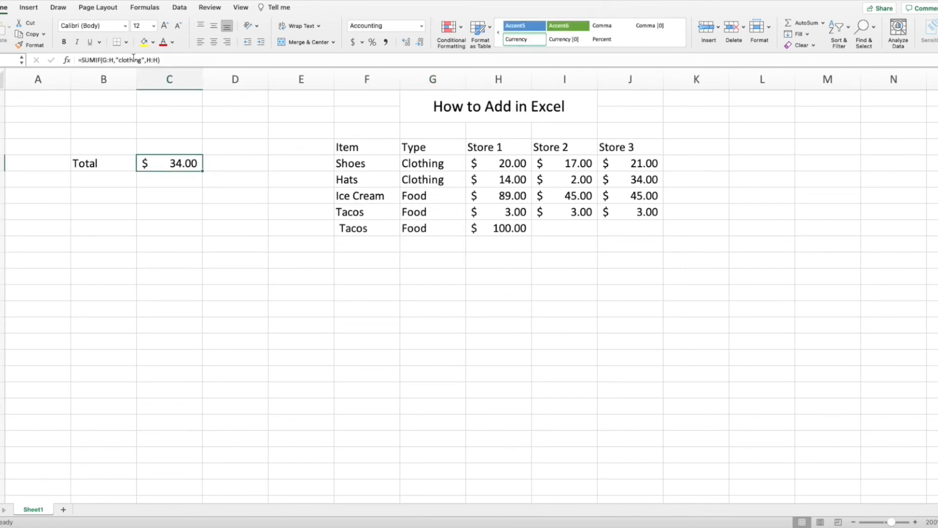
left_click(129, 59)
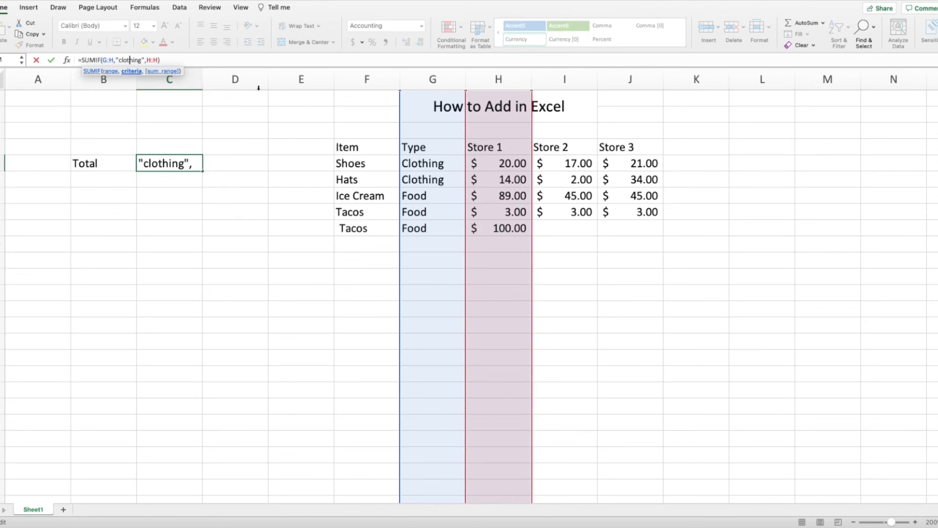
key("End")
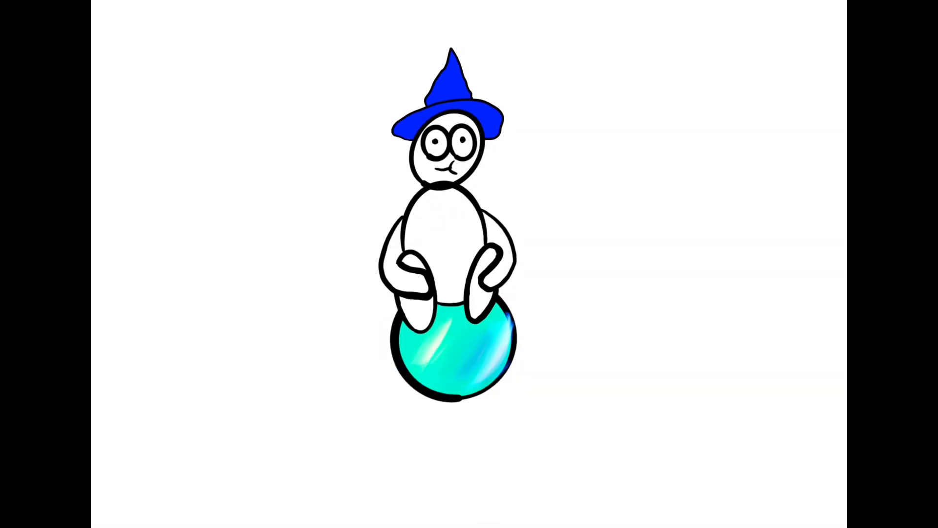